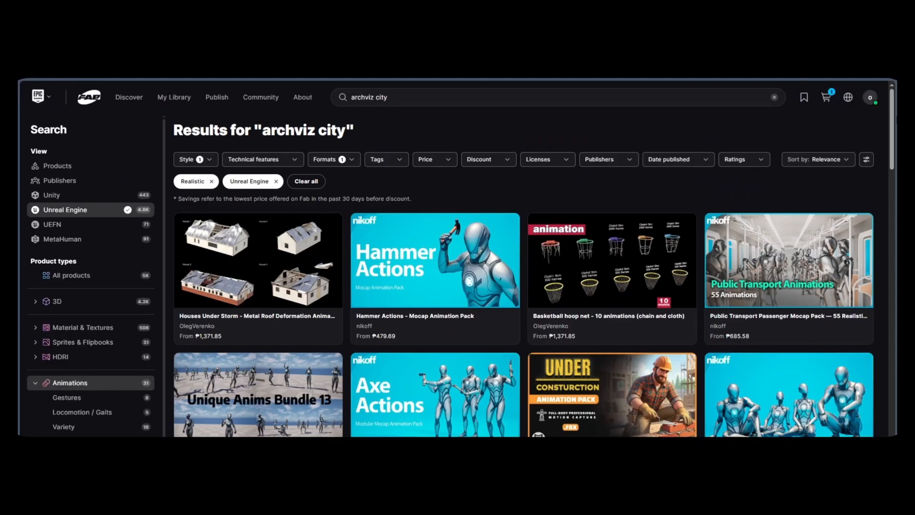
scroll(524, 286, down, 6)
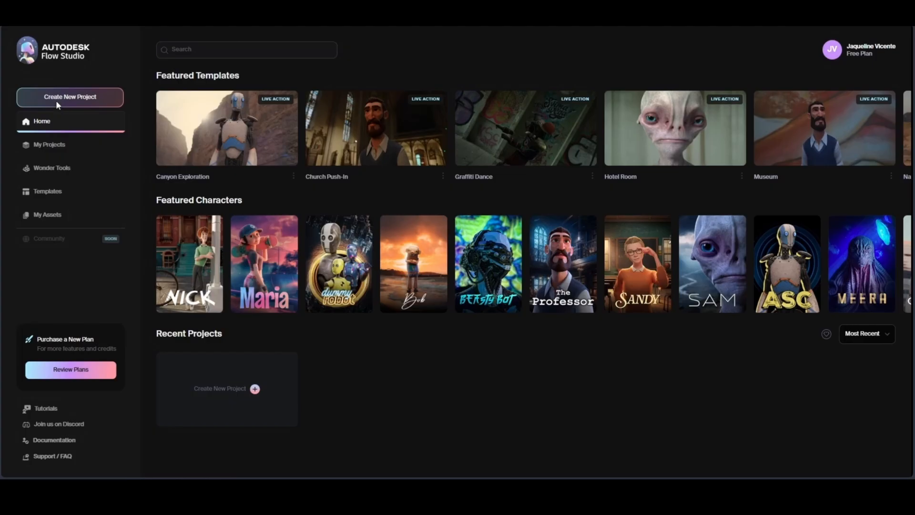
Step: Create a new Live Action Easy project and place the 09miles_1sec video clip on its timeline
click(56, 100)
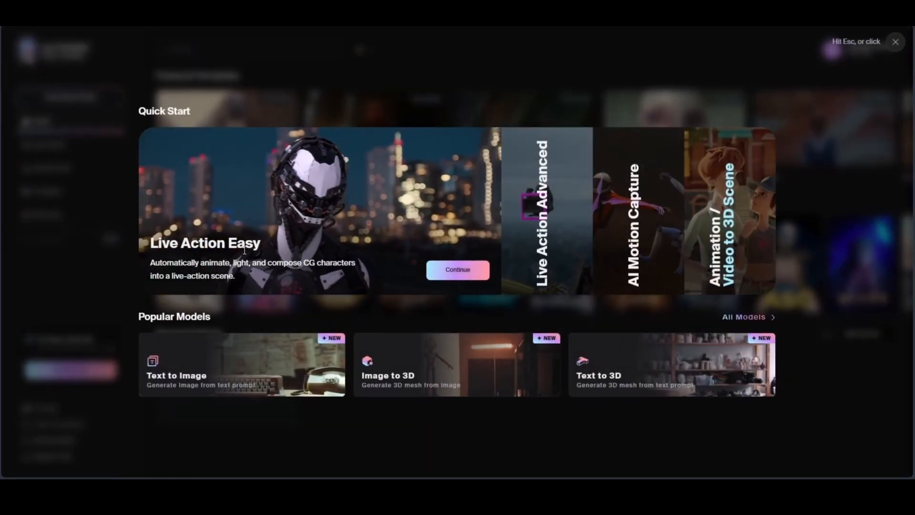
click(455, 270)
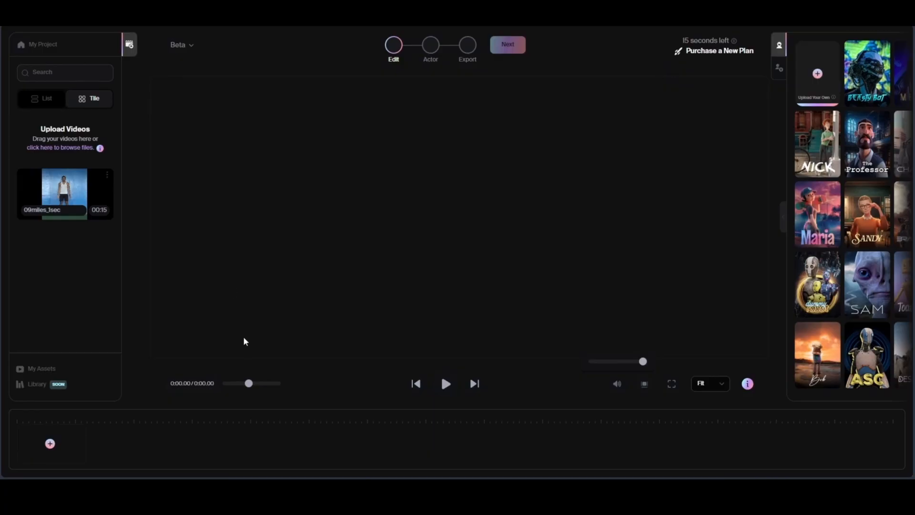
drag(69, 195, 67, 453)
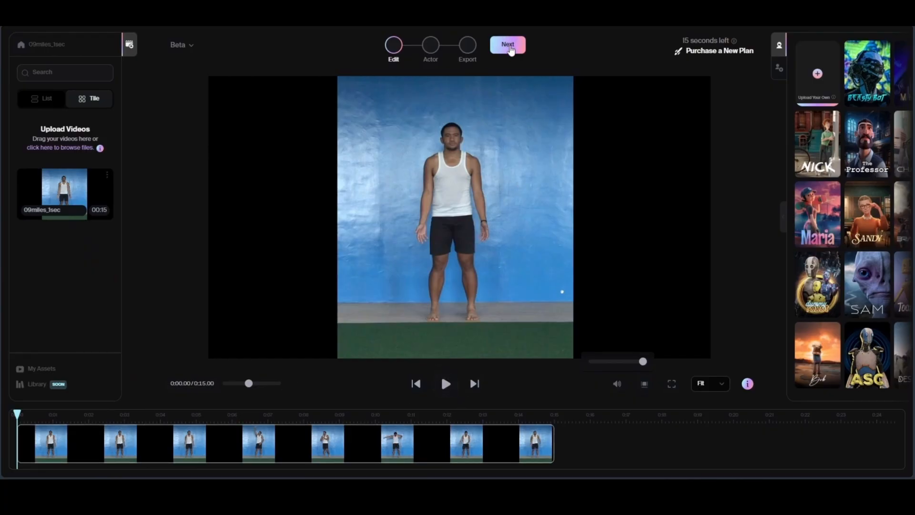
Step: Scan the clip's first frame for actors and assign the Dummy Robot character to the detected man
click(508, 45)
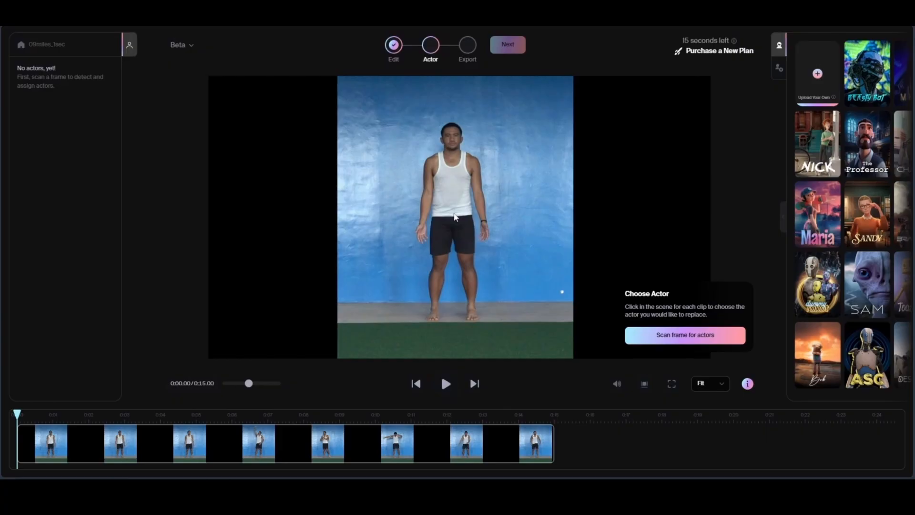
click(669, 336)
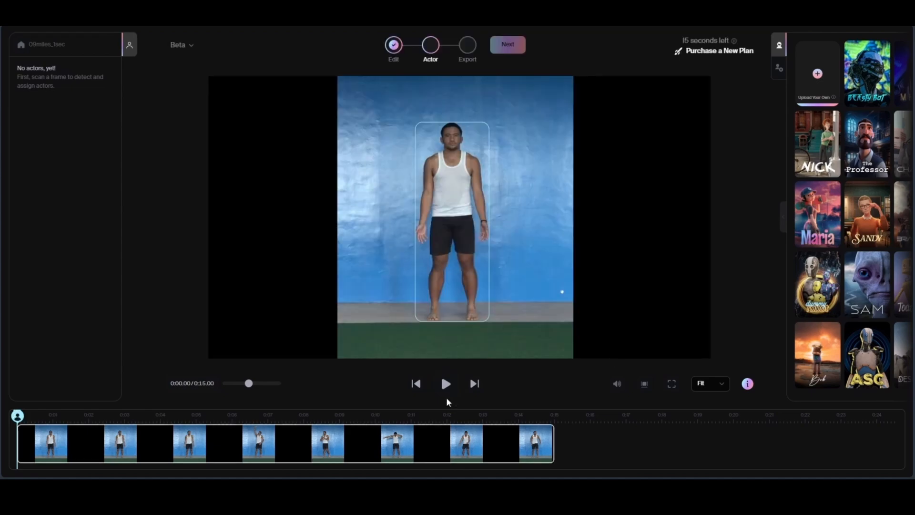
click(445, 383)
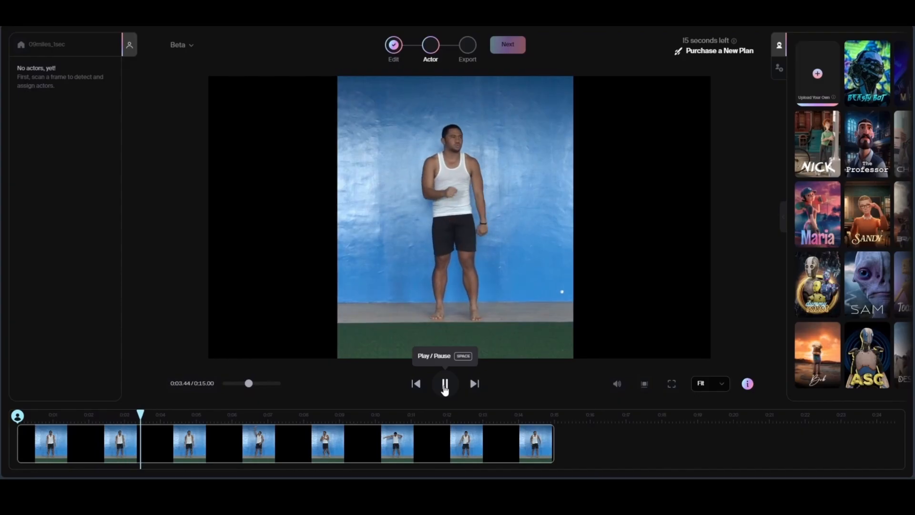
click(445, 384)
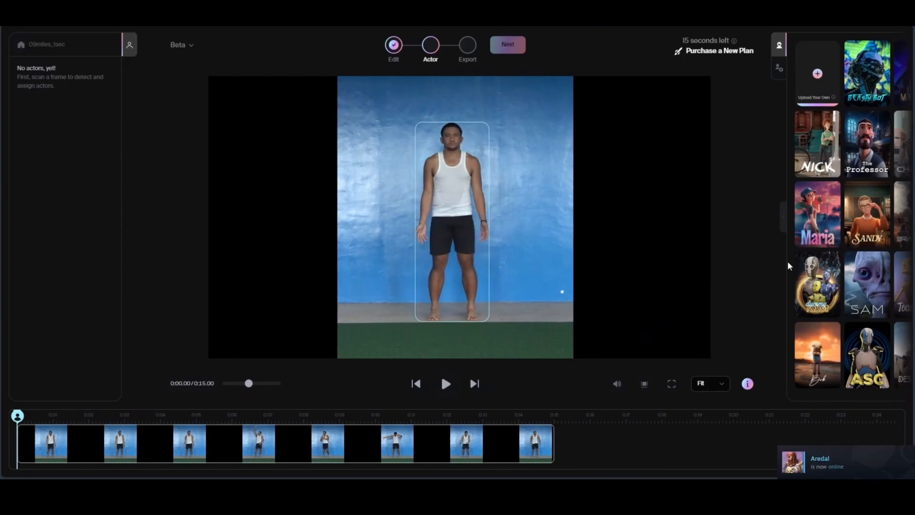
click(907, 454)
drag(818, 291, 479, 208)
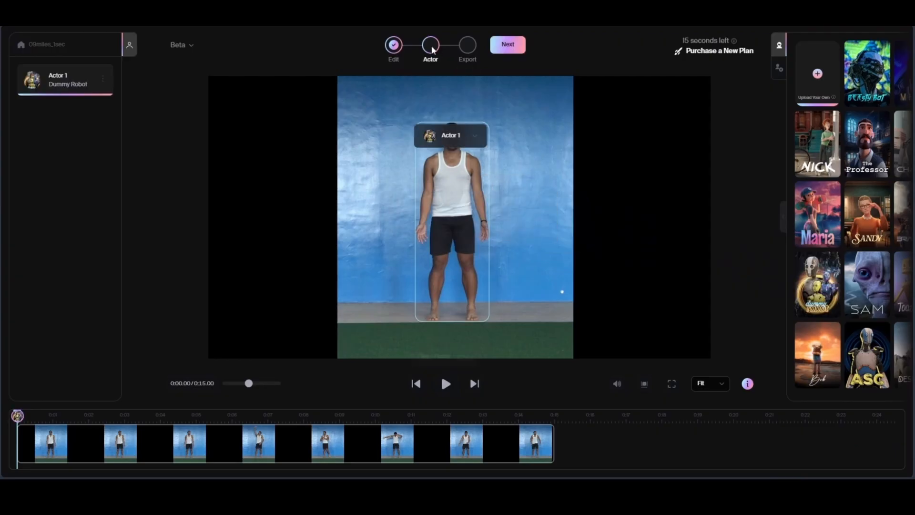
Step: Enable the AI MoCap, Clean Plate, Camera Track, Maya Scene and Blender Scene exports and start processing the project
click(501, 48)
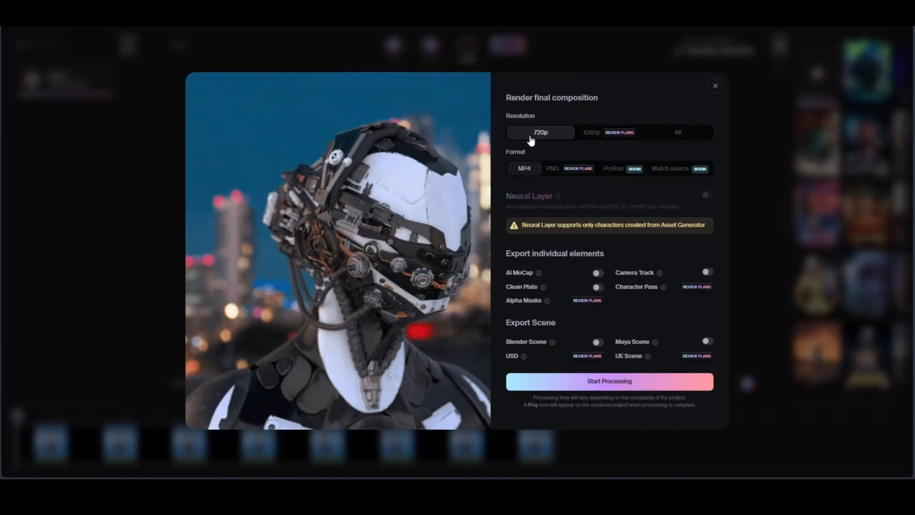
click(598, 274)
click(707, 271)
click(708, 341)
click(598, 342)
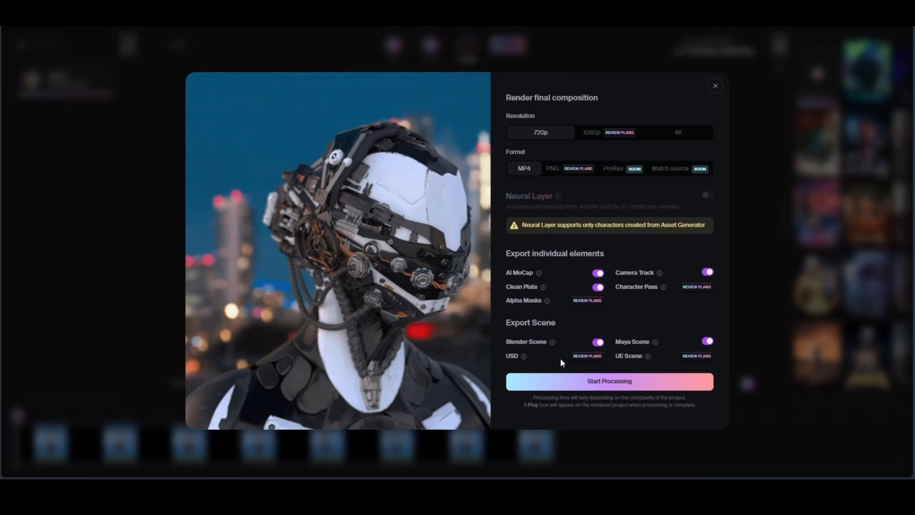
click(613, 384)
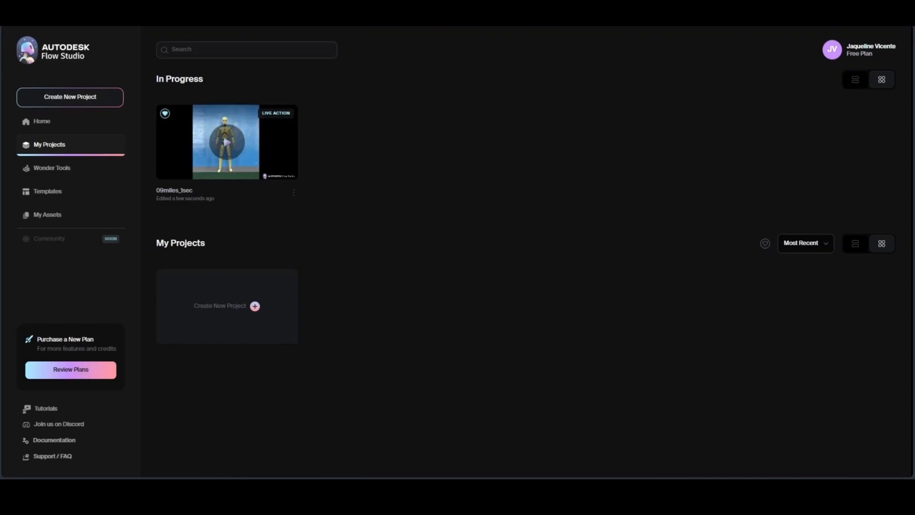
Step: Open the rendered 09miles_1sec project and play its video to check the robot's motion
click(227, 142)
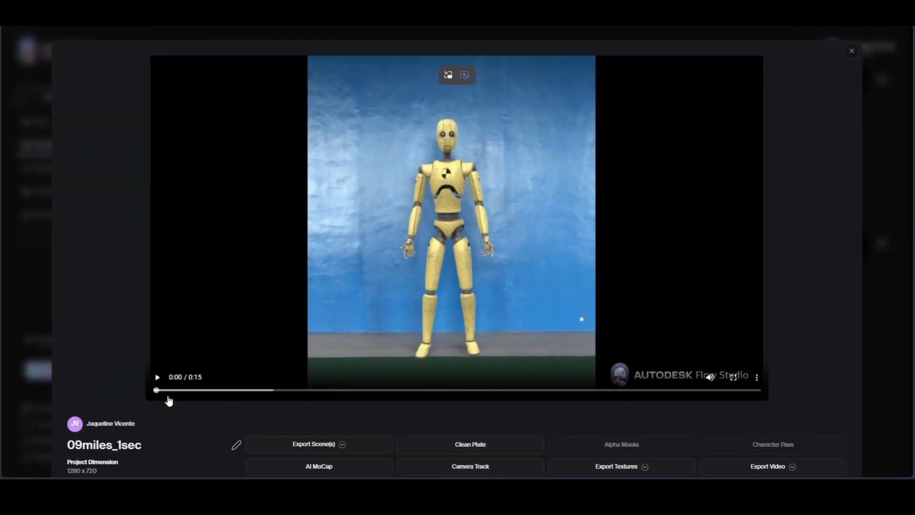
click(157, 377)
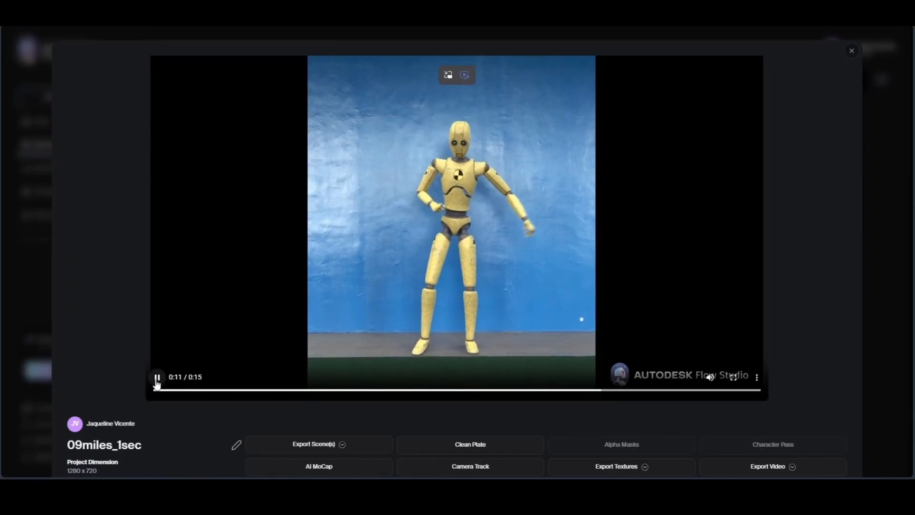
click(157, 378)
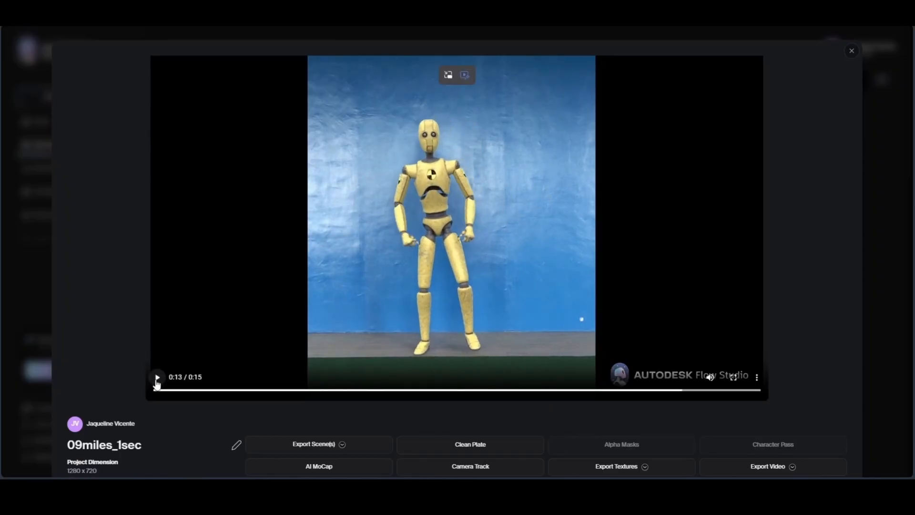
Step: Download the rendered video and the Maya scene of the 09miles_1sec project
click(792, 467)
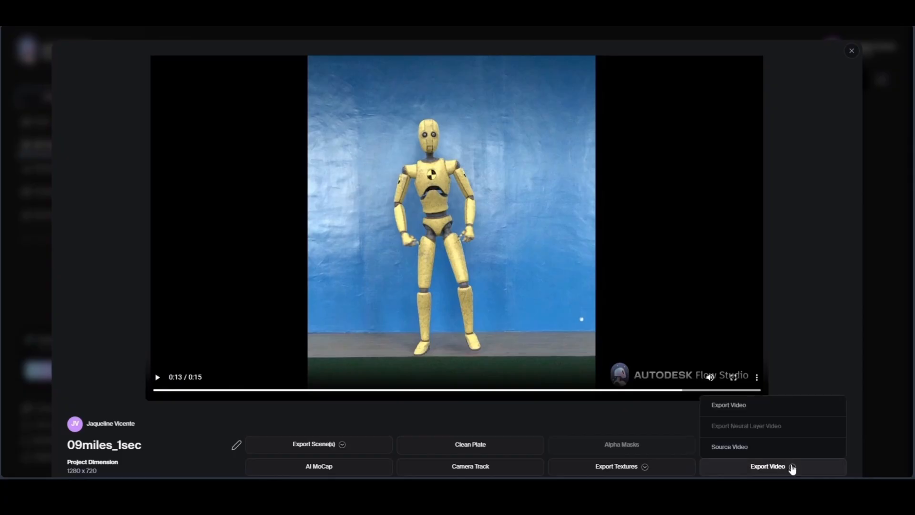
click(732, 410)
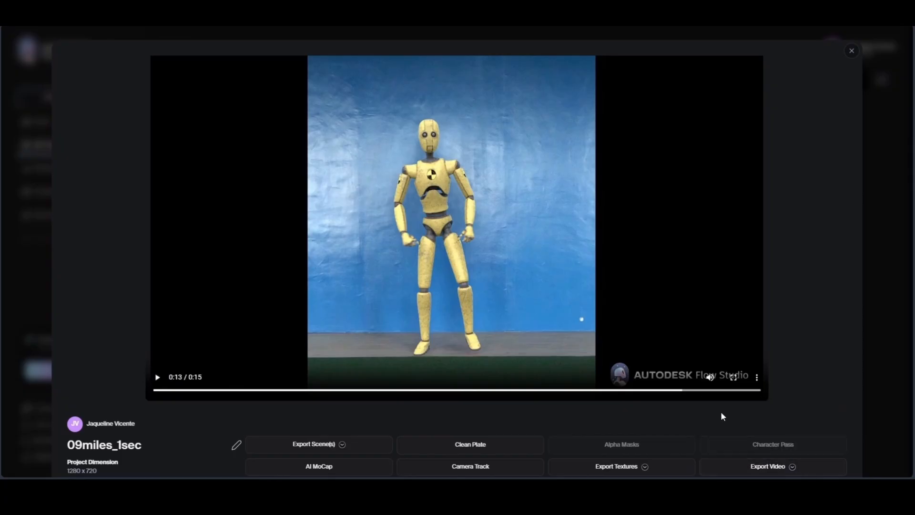
click(340, 447)
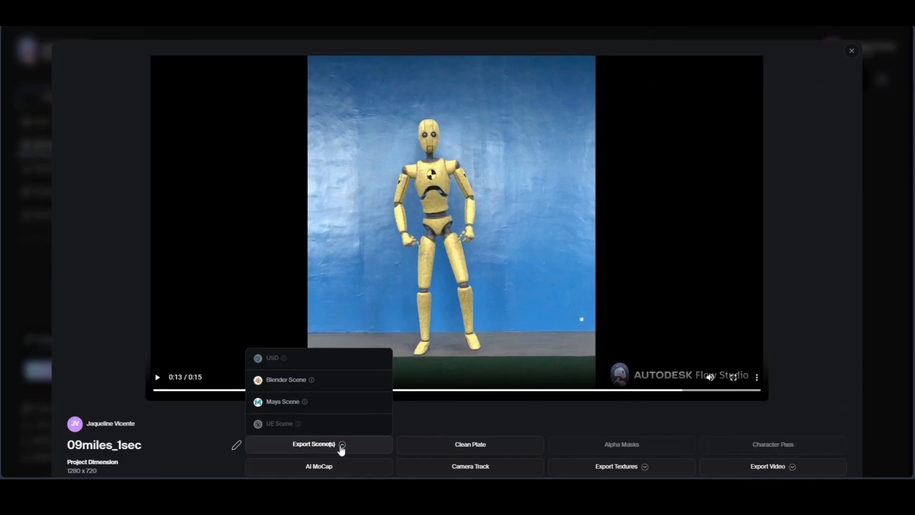
Step: Download the project's AI MoCap, Clean Plate and Camera Track files and close the project preview
click(335, 471)
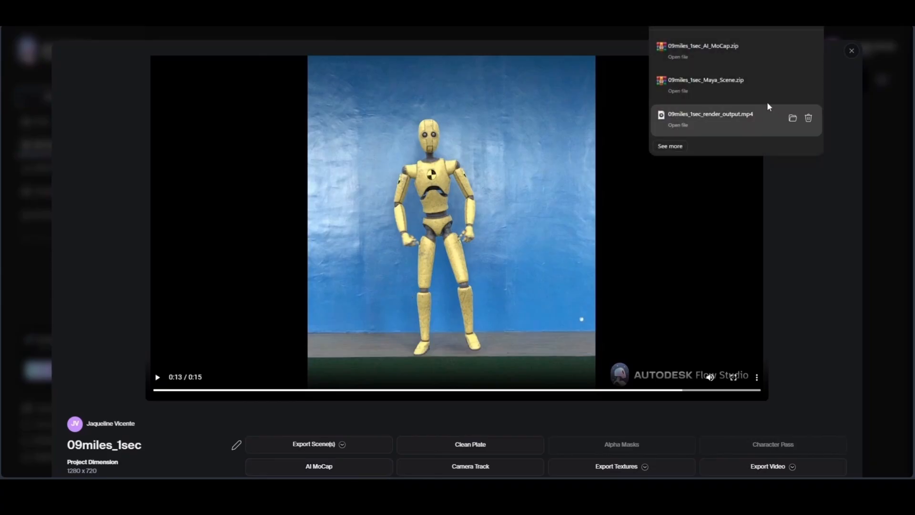
click(500, 448)
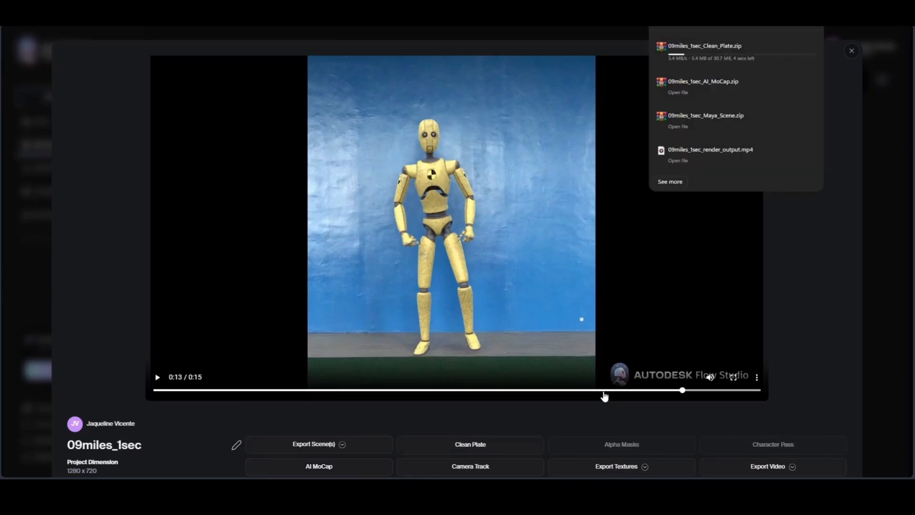
click(496, 470)
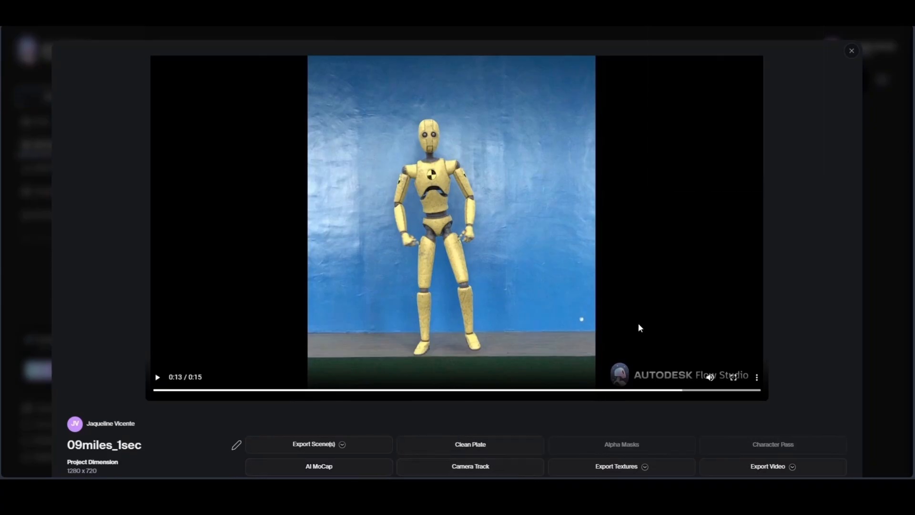
click(644, 468)
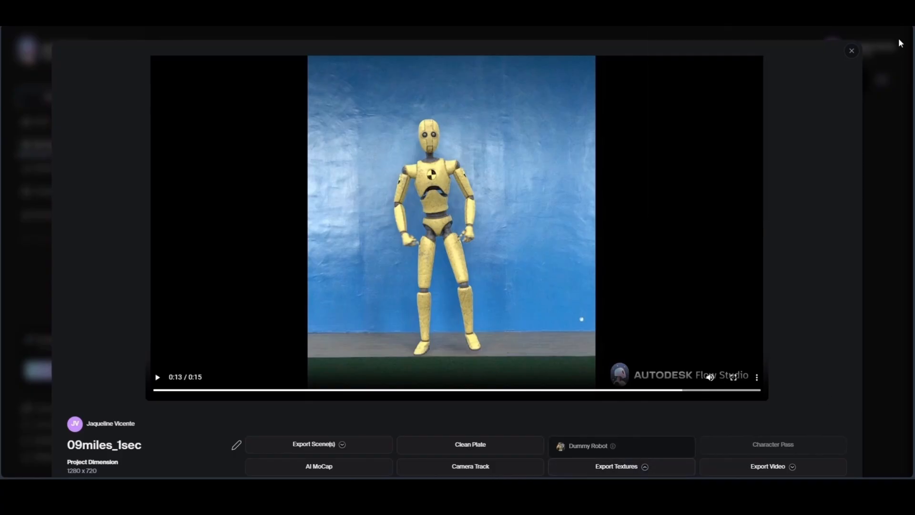
click(851, 52)
click(848, 52)
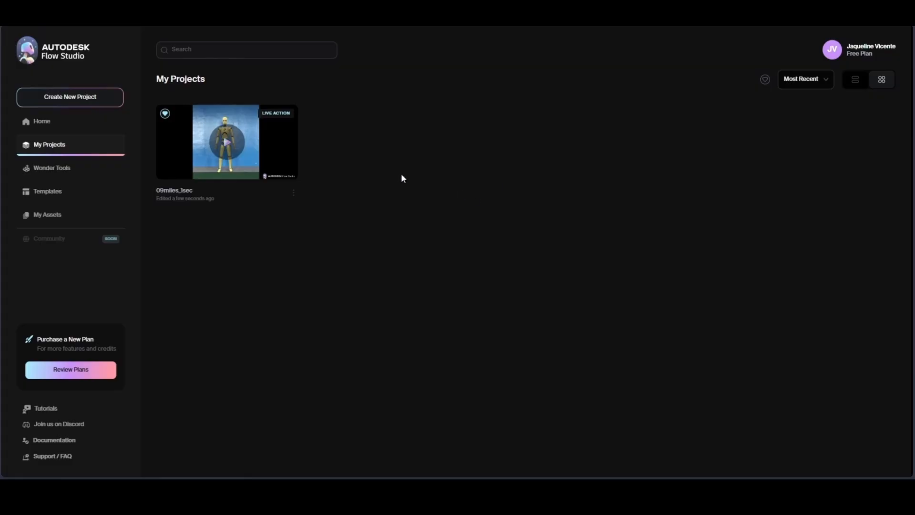
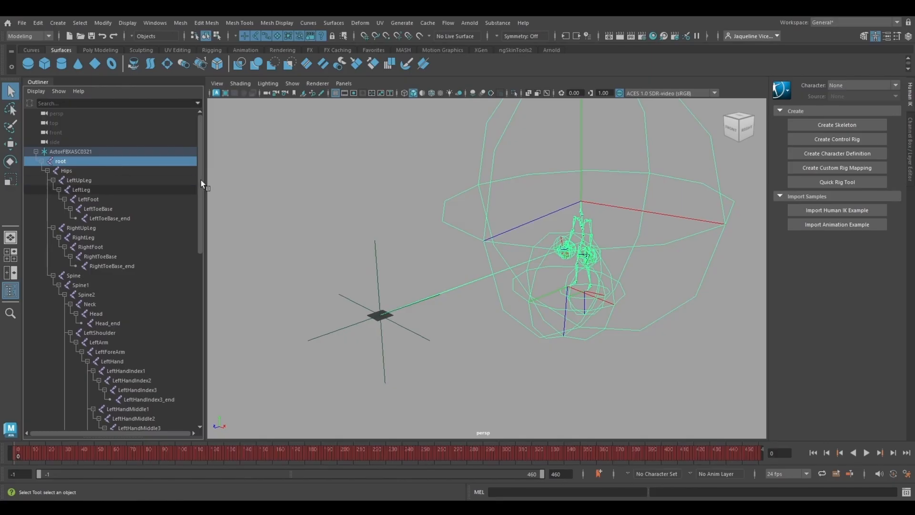
Step: Select every joint from root to RightHandThumb3_end and set their radius to 0.025
drag(201, 179, 188, 394)
shift+click(171, 399)
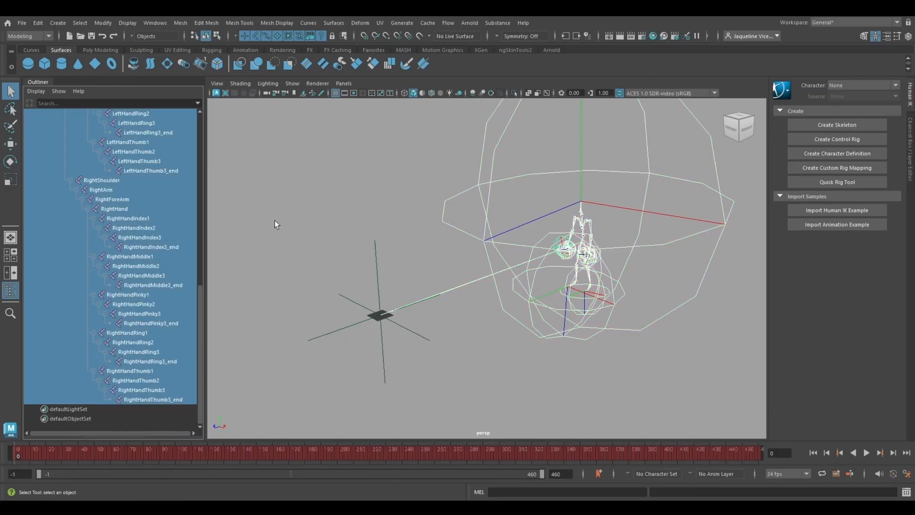
click(912, 145)
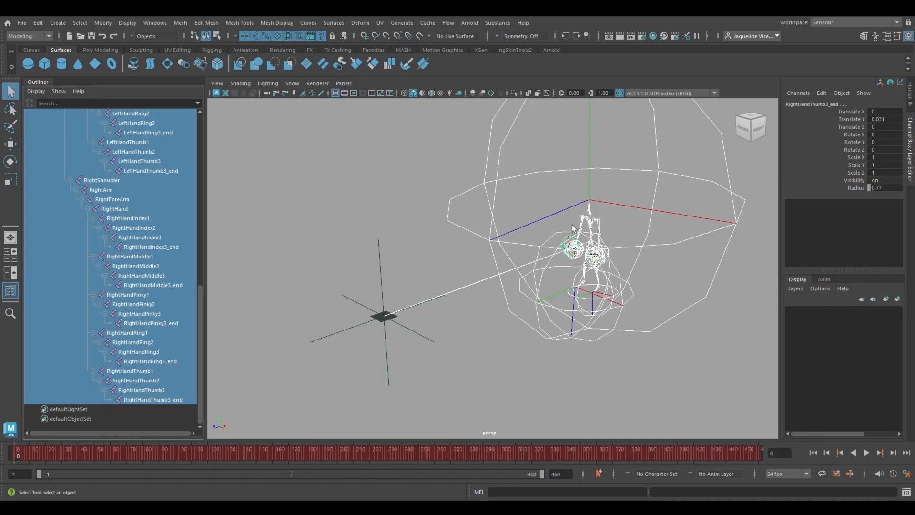
alt+drag(573, 229, 544, 243)
click(842, 188)
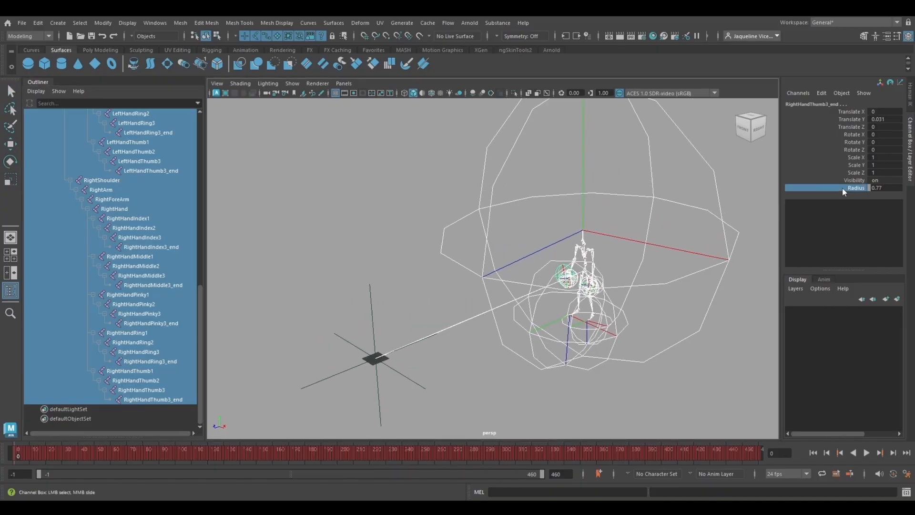
click(890, 189)
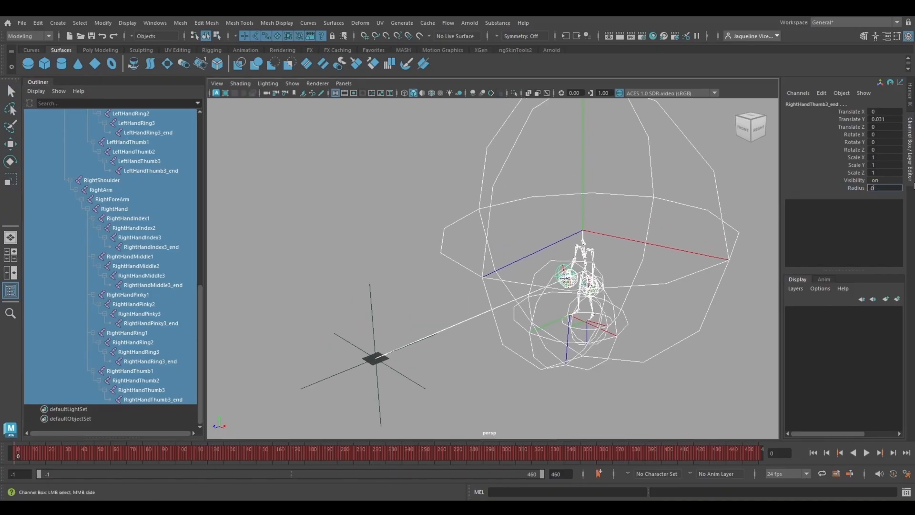
text(.025)
key(Return)
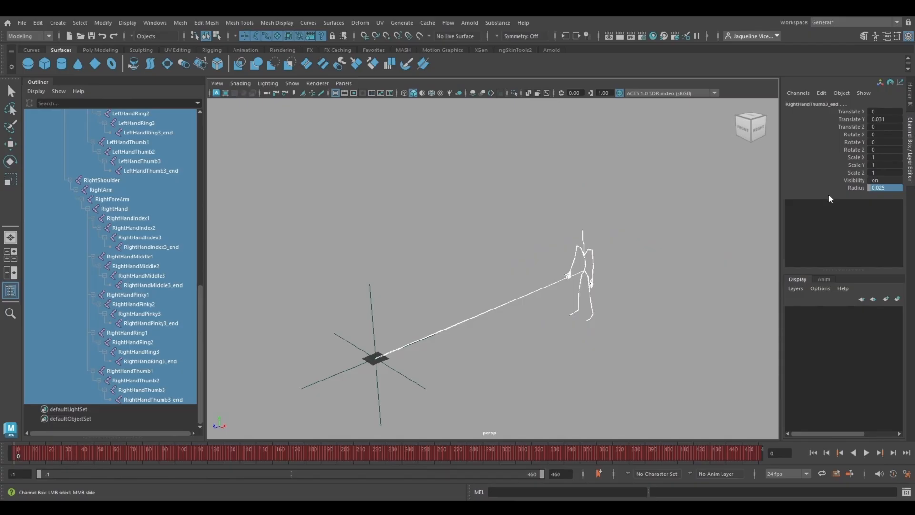
Step: Switch to the side view with the skeleton's upper body in close-up and hide the grid
key(space)
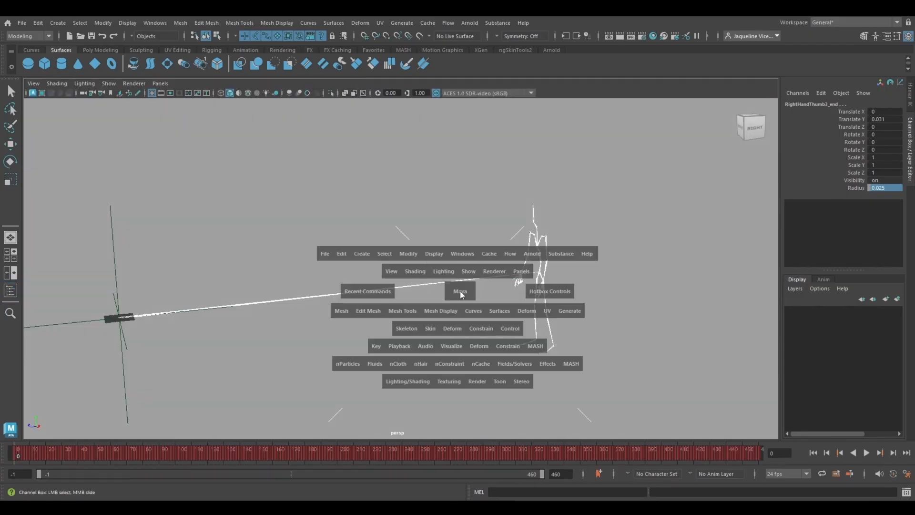
drag(460, 291, 504, 287)
key(f)
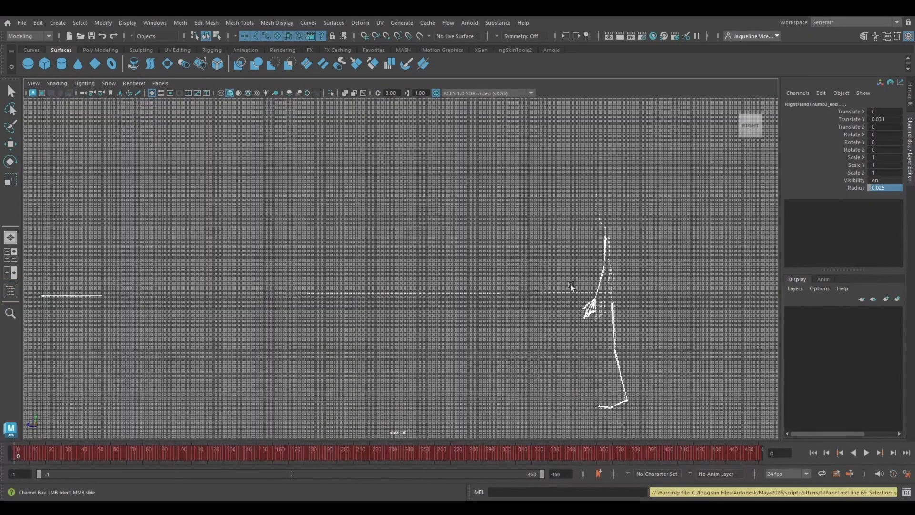
alt+middle_drag(623, 252, 432, 250)
alt+right_drag(431, 249, 459, 396)
key(w)
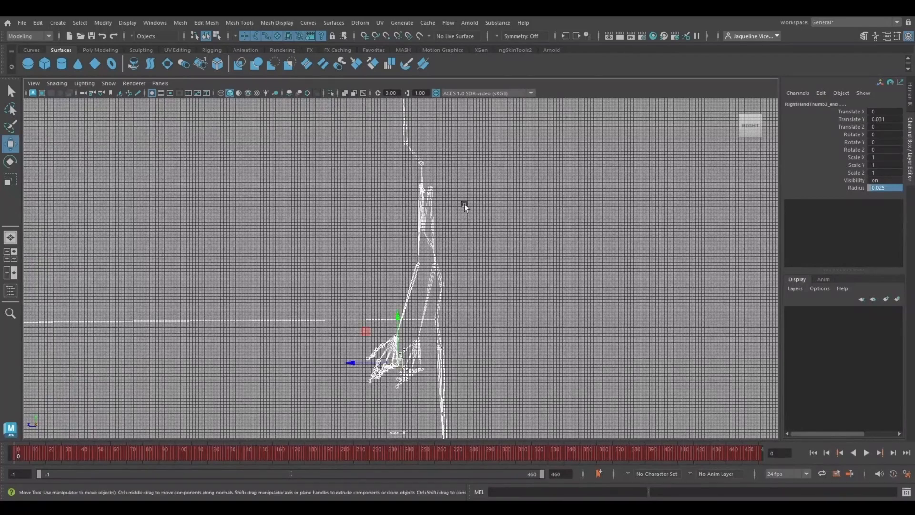
click(151, 93)
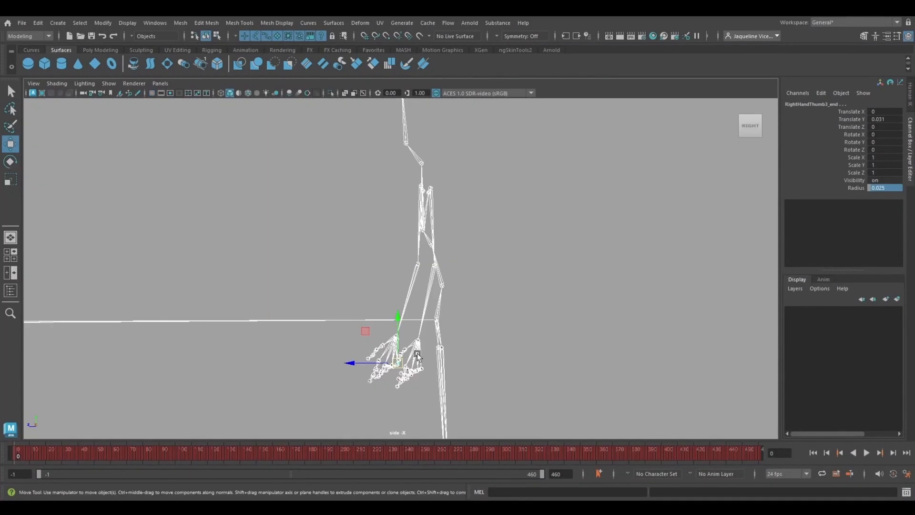
Step: Move the timeline to frame -1 and show the whole skeleton in the side view
alt+right_drag(571, 356, 228, 210)
alt+right_drag(458, 391, 367, 262)
drag(367, 262, 367, 245)
drag(29, 453, 4, 448)
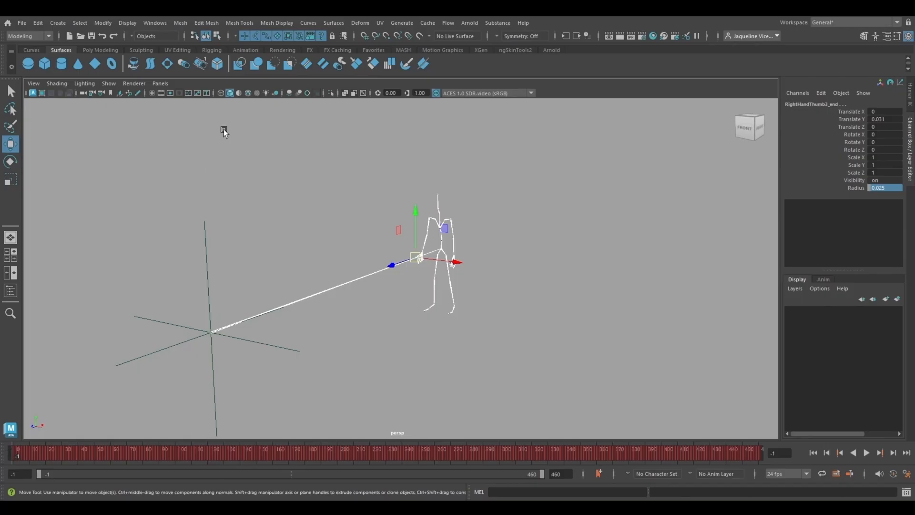
key(space)
drag(290, 293, 334, 293)
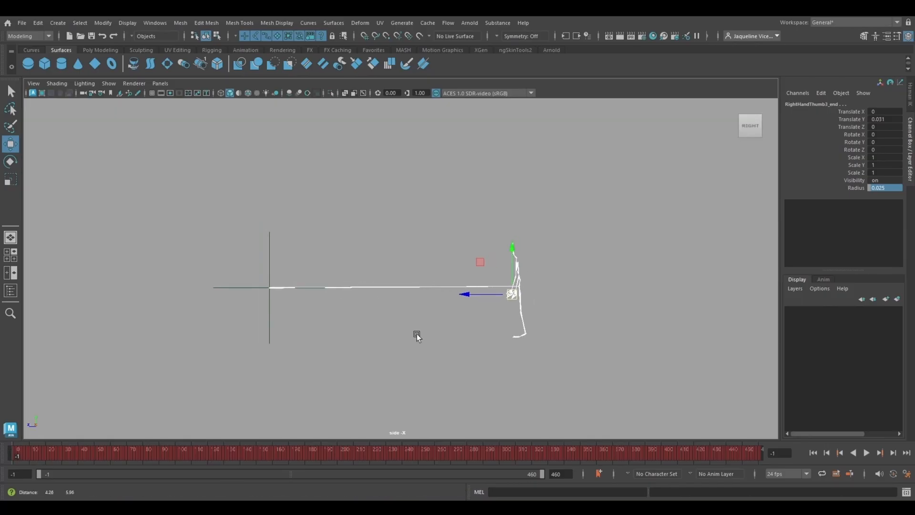
Step: Show the Outliner and the animation layers, and play the motion briefly before returning to frame -1
click(10, 290)
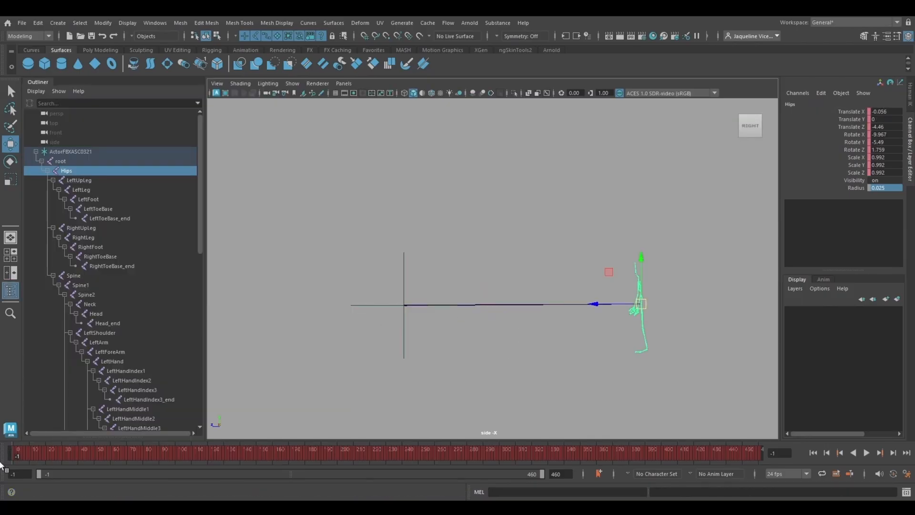
click(824, 280)
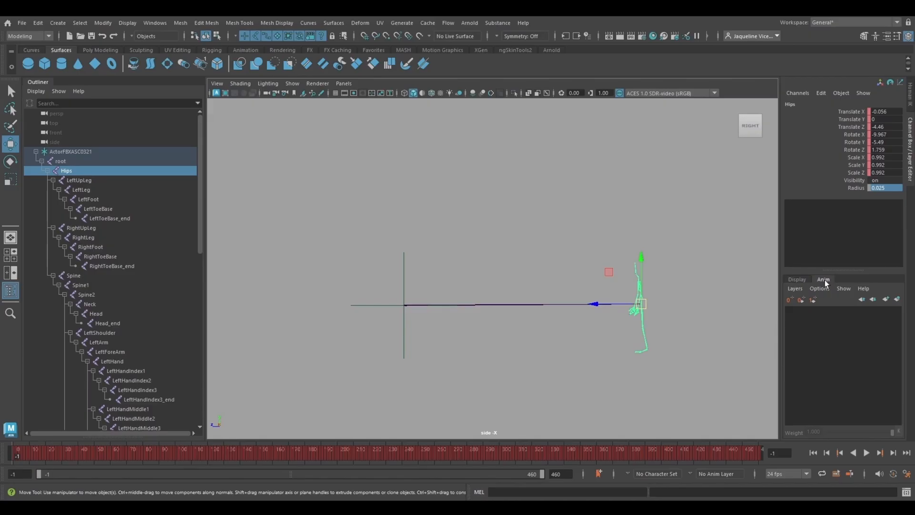
key(alt+v)
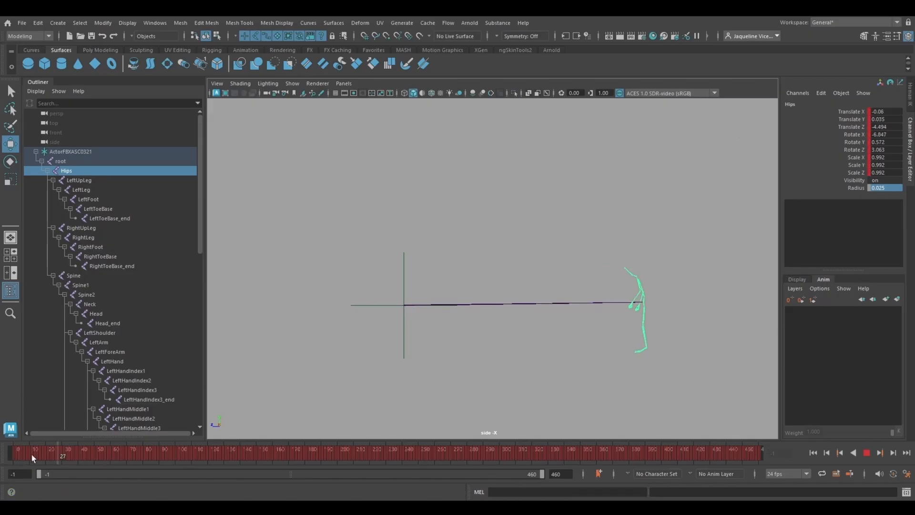
click(18, 453)
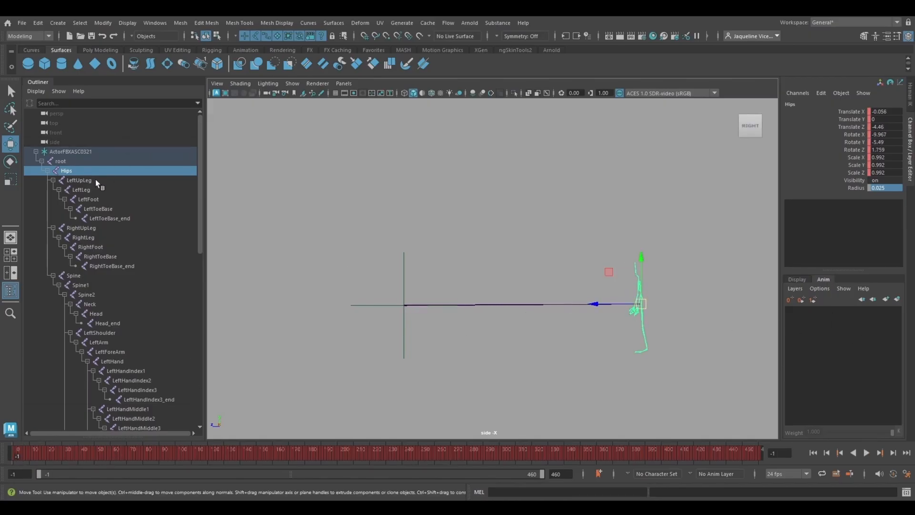
Step: Create an animation layer from all joints between root and RightHandThumb3_end and make it the active layer
click(70, 162)
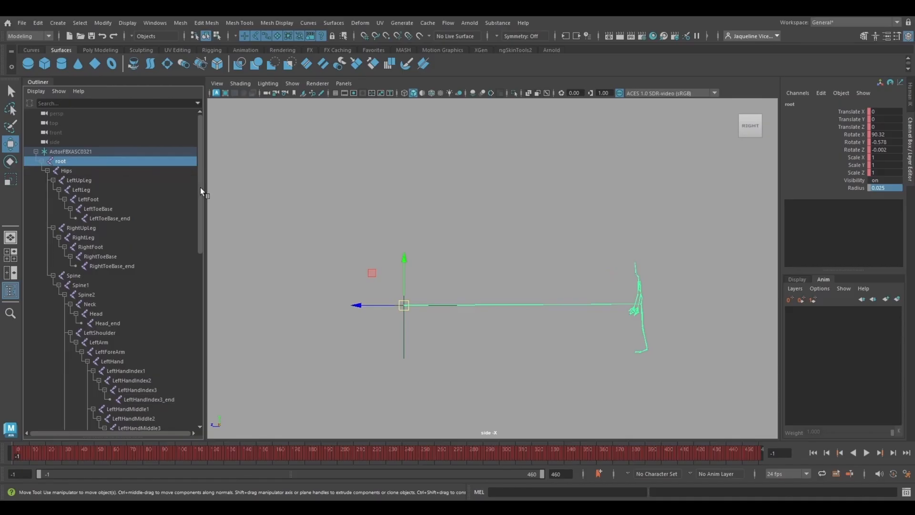
drag(200, 187, 212, 375)
shift+click(167, 399)
scroll(148, 311, up, 10)
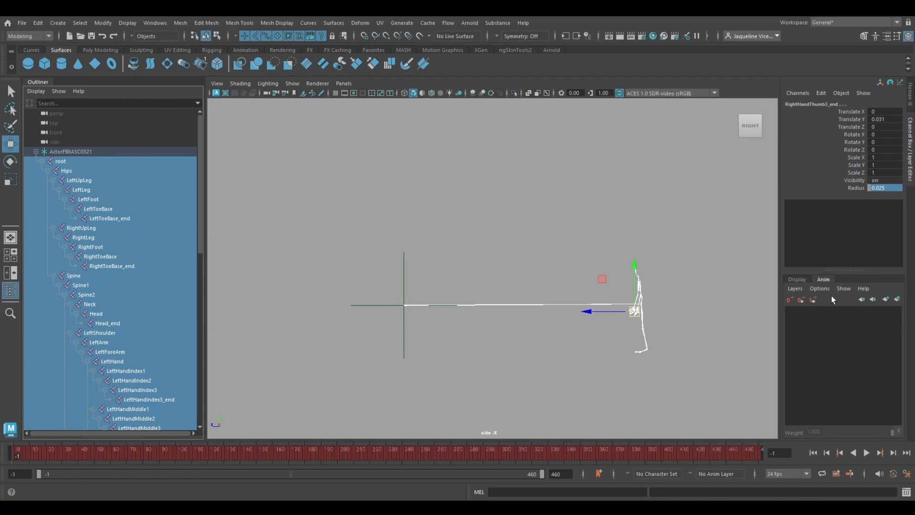
click(898, 299)
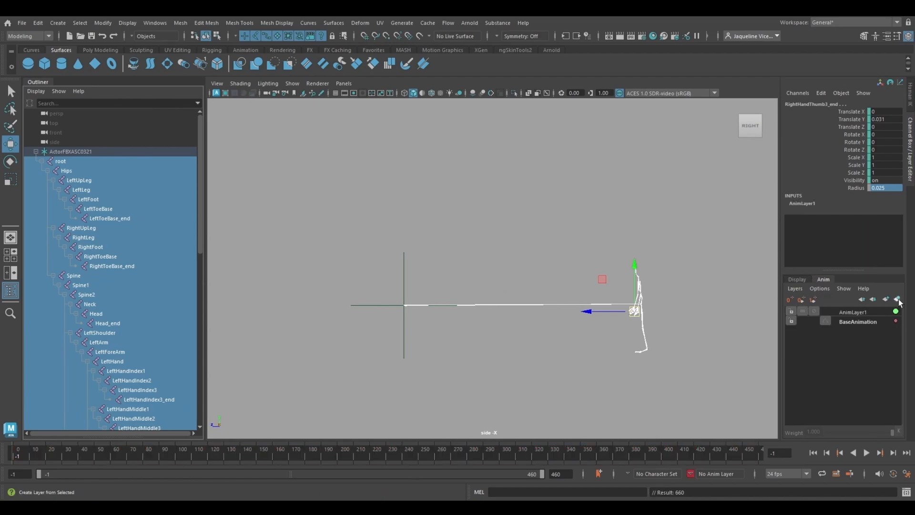
click(859, 313)
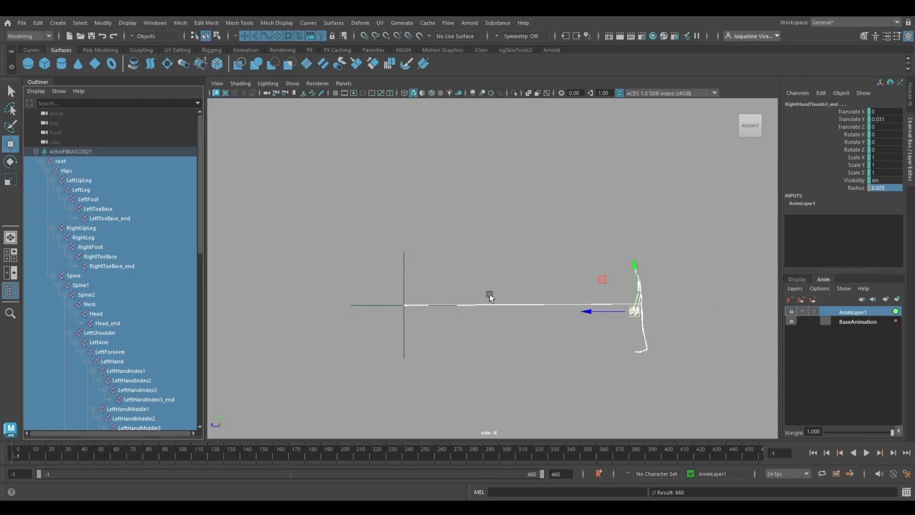
Step: Move the Hips joint so the skeleton stands at the origin, with Translate Y about 0.919 and Translate Z about -0.007
click(75, 173)
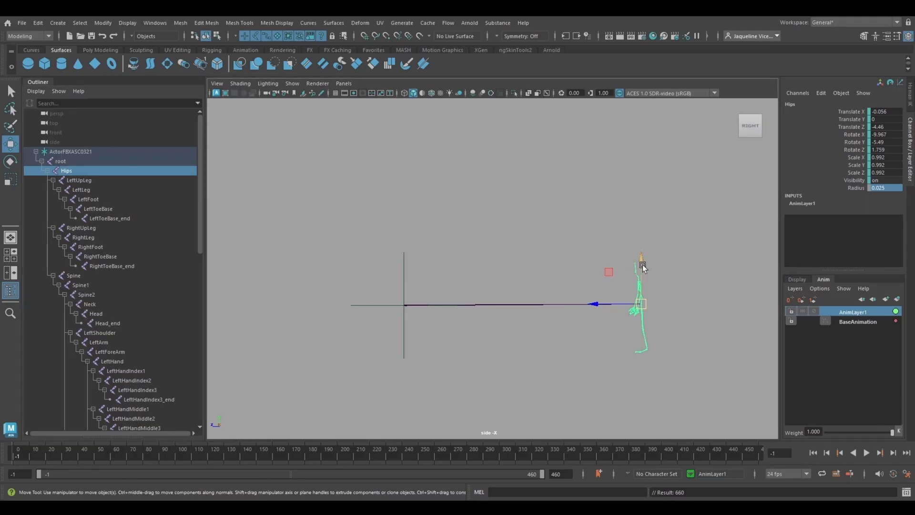
drag(643, 265, 382, 266)
alt+right_drag(362, 248, 462, 305)
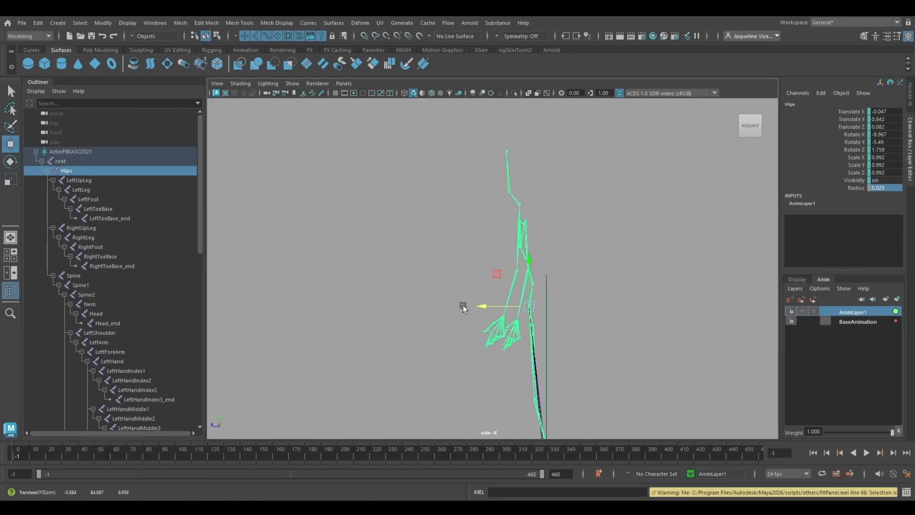
alt+middle_drag(462, 305, 418, 291)
drag(431, 224, 443, 206)
alt+middle_drag(437, 271, 435, 308)
Step: In the front view, shift the Hips sideways to the centre line, Translate X about 0.01, and check the playback
key(space)
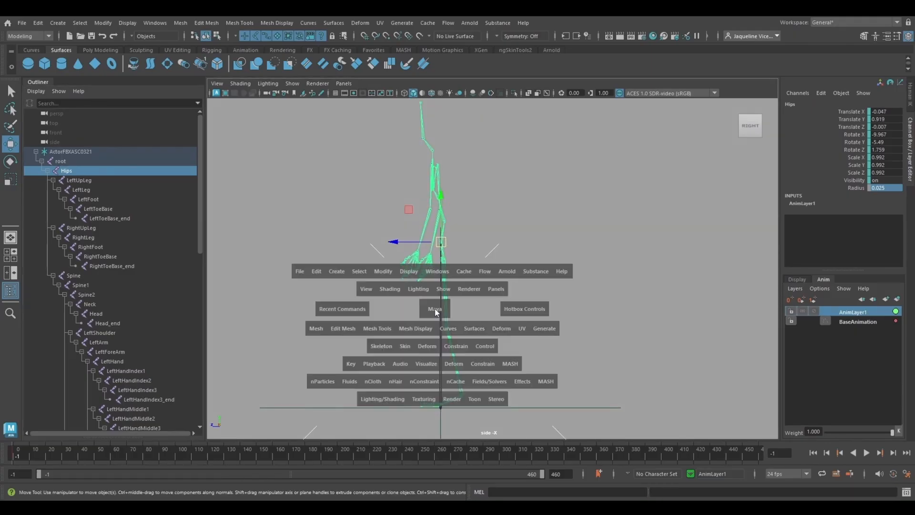
drag(434, 308, 435, 337)
drag(485, 234, 497, 235)
key(alt+v)
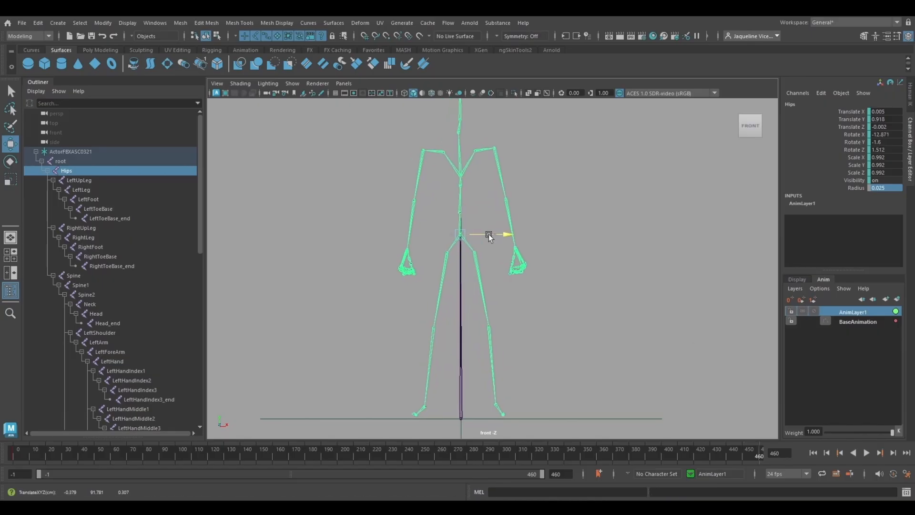
key(alt+v)
key(space)
key(alt+v)
key(alt+v)
key(alt+shift+v)
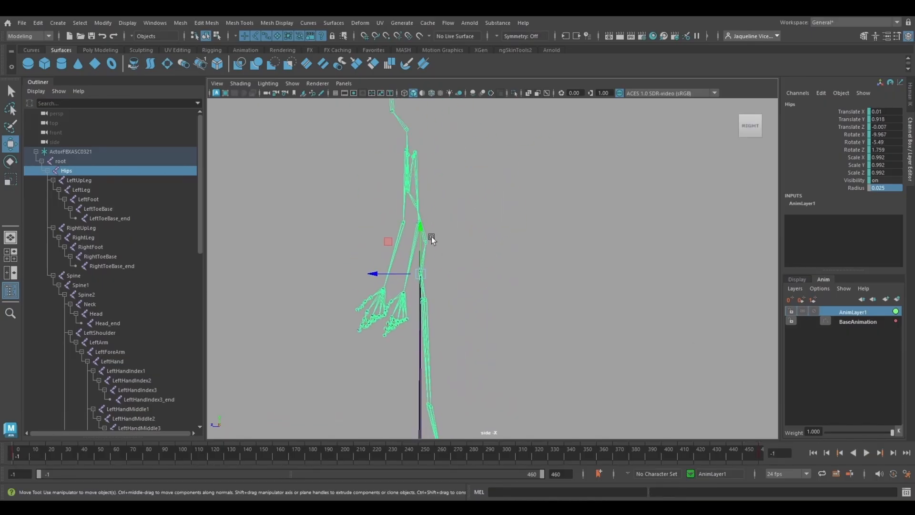
Step: In the side view, move the Spine1 joint slightly backward at frame -1 and key it
click(411, 199)
drag(395, 205, 404, 204)
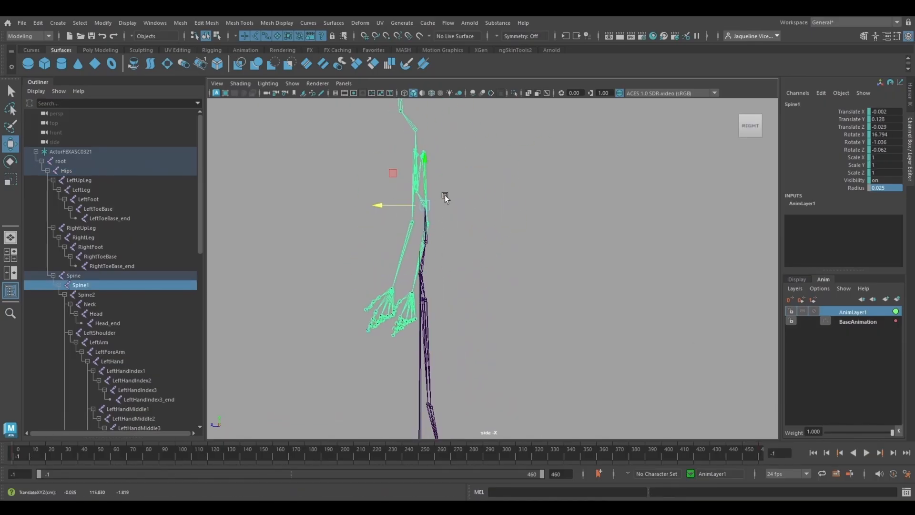
key(s)
scroll(428, 214, up, 5)
Step: Move the Spine2 joint slightly backward and key it, and play the animation with the Spine joint selected
alt+middle_drag(428, 214, 407, 225)
click(407, 225)
click(399, 221)
drag(371, 220, 384, 218)
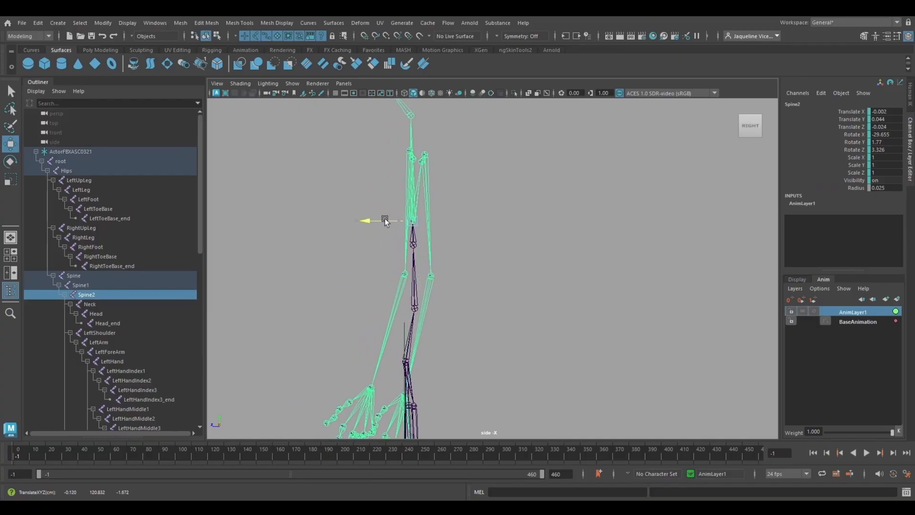
key(s)
click(414, 307)
key(alt+v)
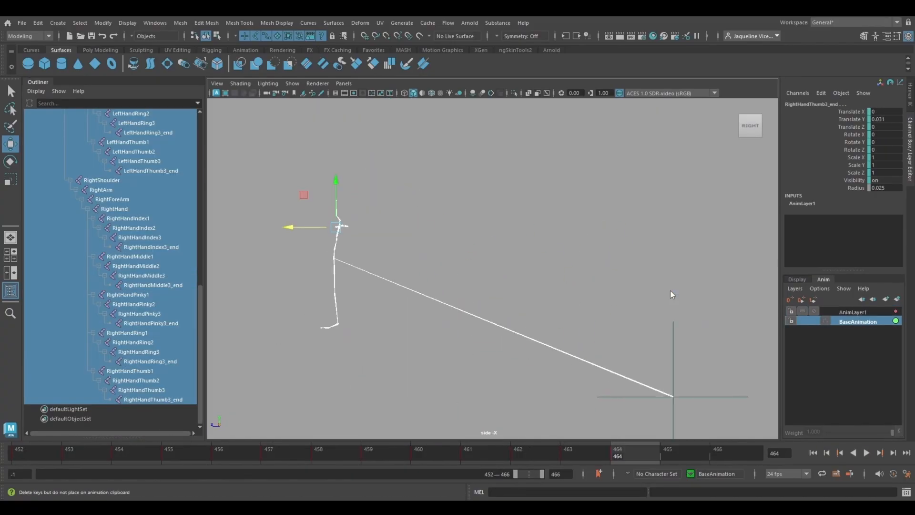
Step: Clear the surplus keys of all joints around frame 463 on the BaseAnimation layer
click(588, 455)
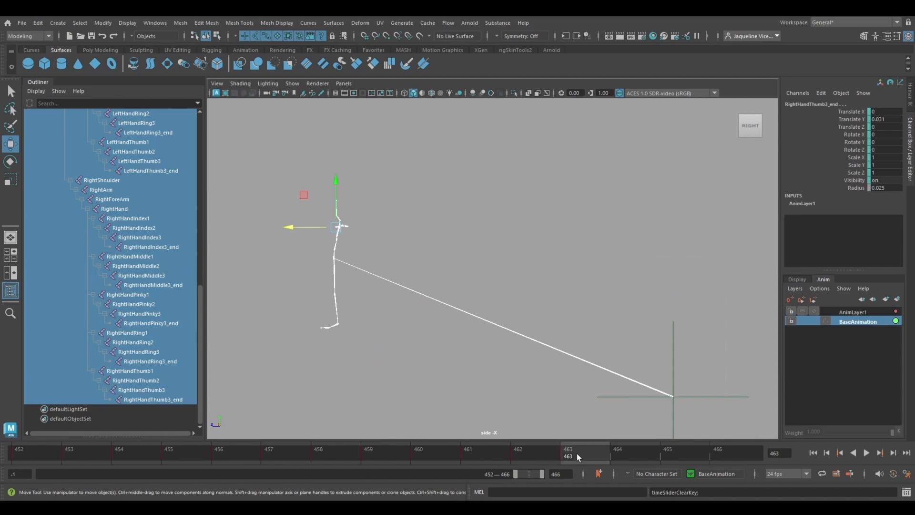
right_click(577, 453)
click(555, 454)
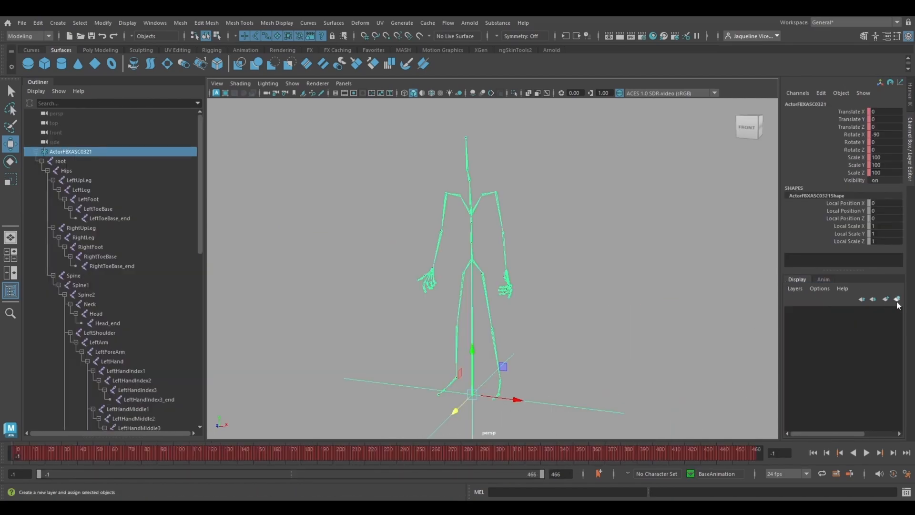
Step: Create a display layer containing the ActorFBXASC0321 skeleton and name it ai_mocap
click(874, 300)
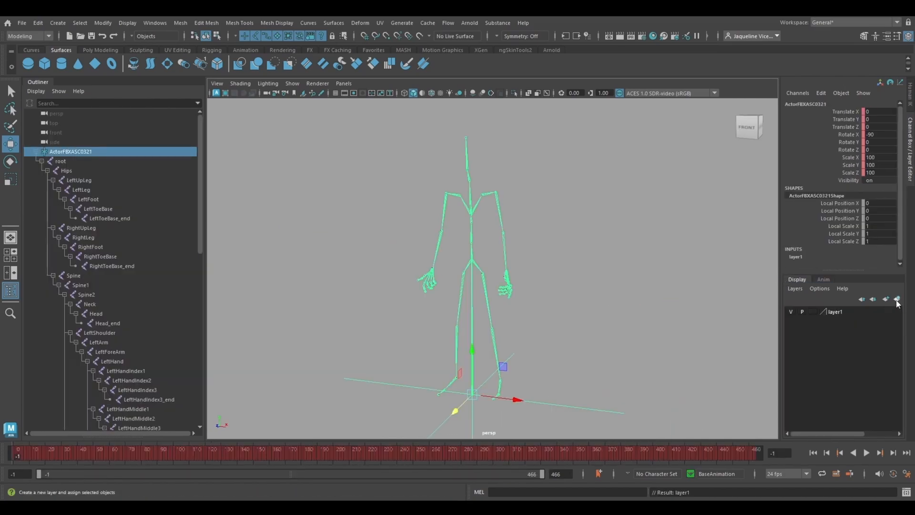
double_click(838, 312)
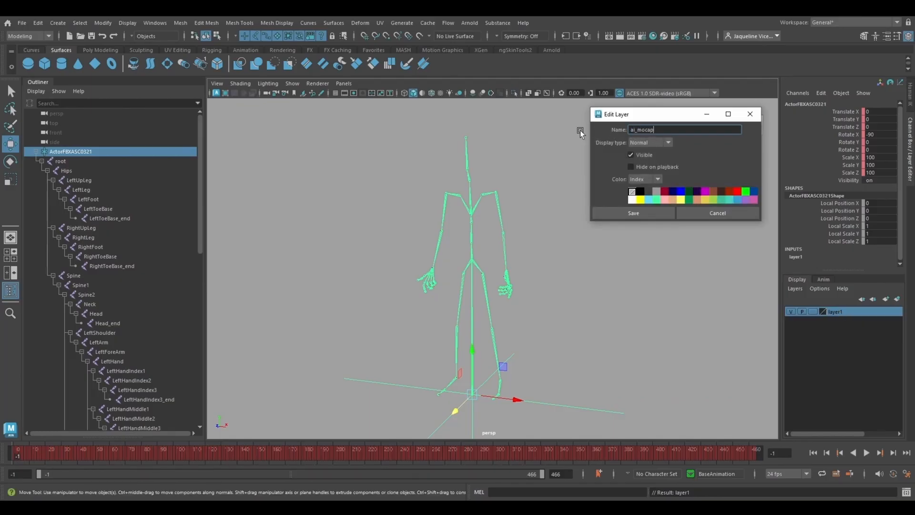
click(622, 214)
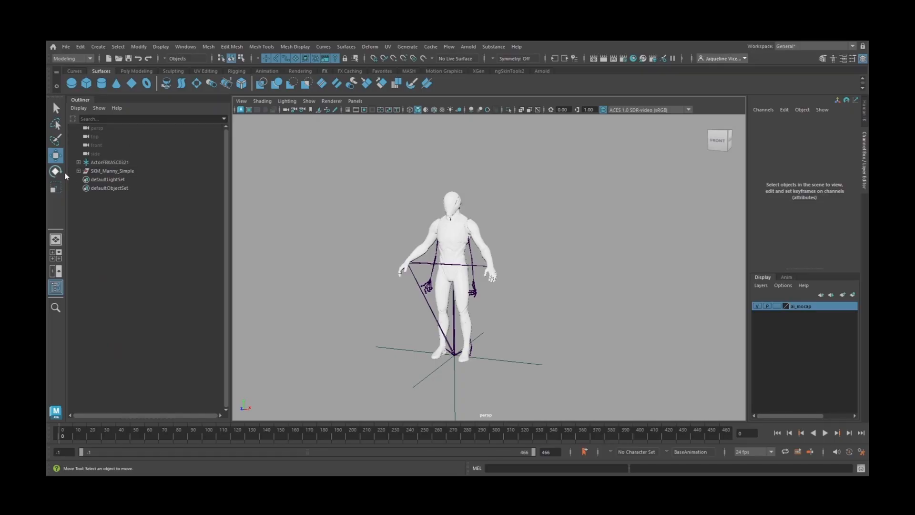
Step: Select the SKM_Manny_Simple character and move the timeline to frame -1
shift+click(79, 172)
click(78, 171)
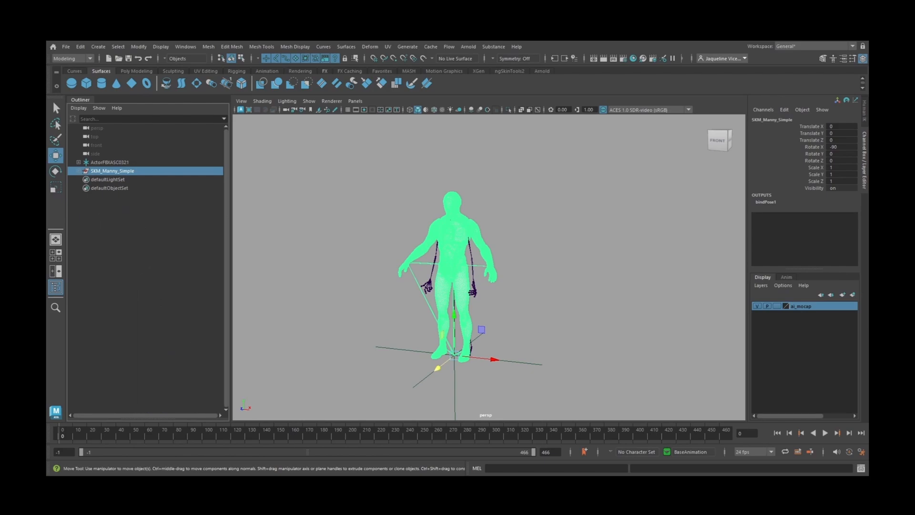
drag(66, 433, 46, 442)
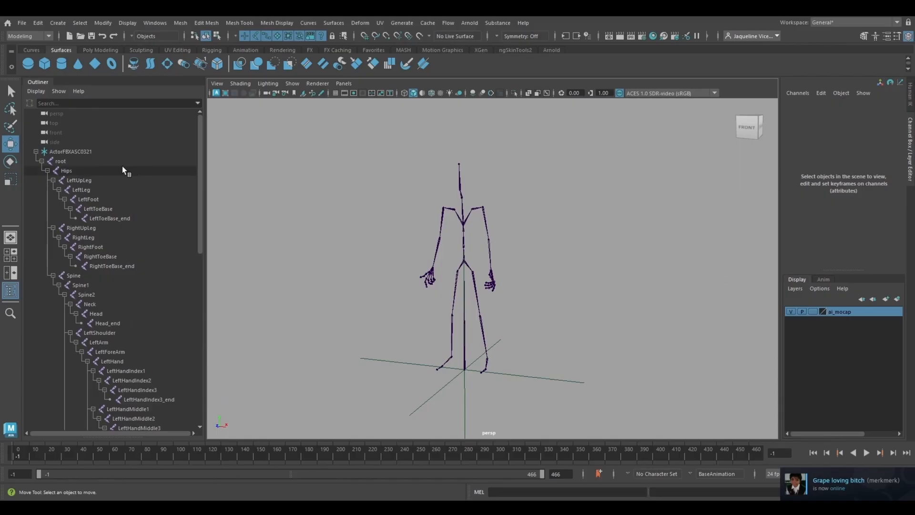
Step: Rename the root joint of the ActorFBXASC0321 skeleton as root_aimocap
double_click(115, 160)
click(83, 161)
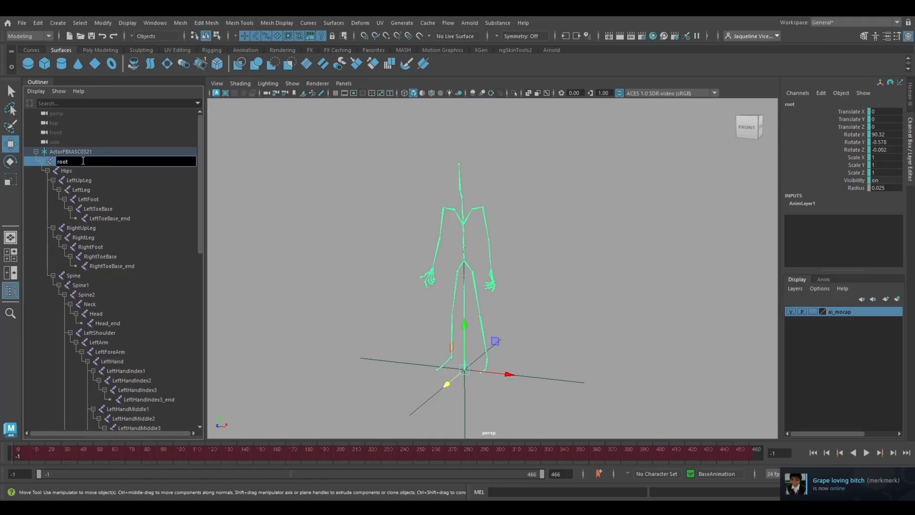
click(99, 189)
click(73, 163)
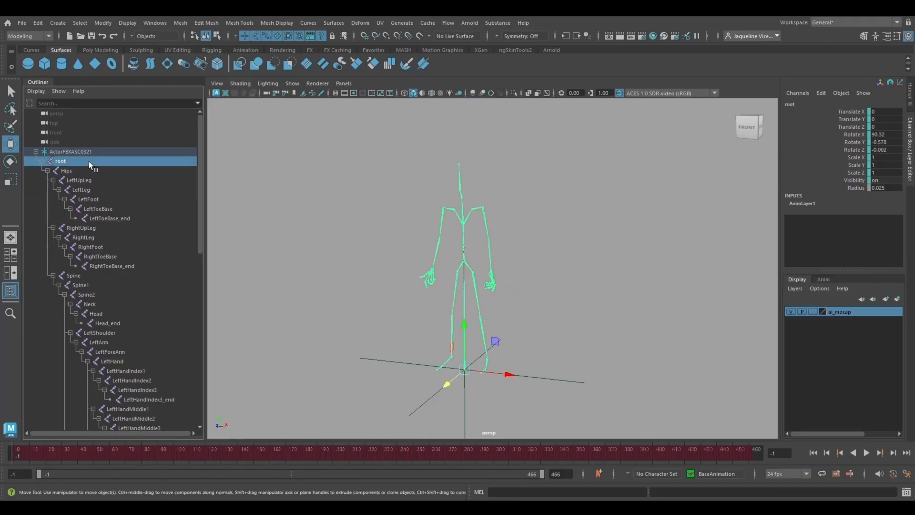
double_click(89, 161)
click(98, 159)
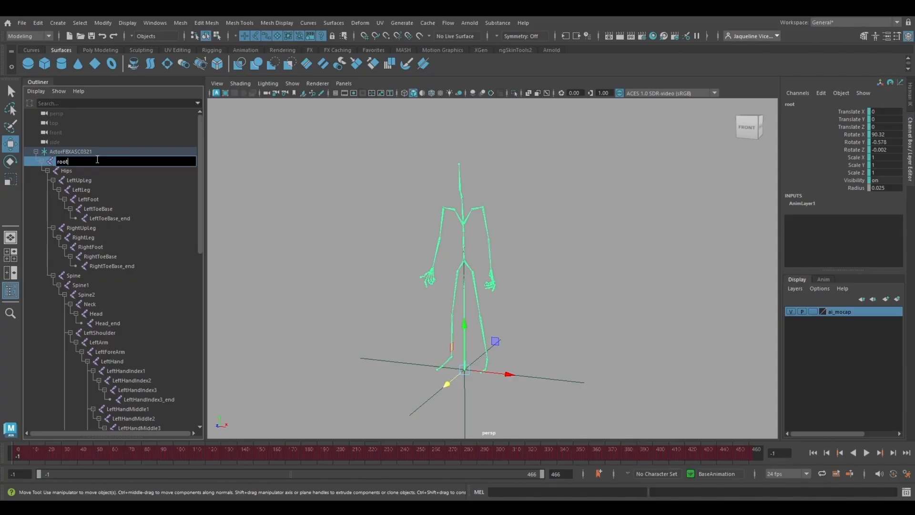
click(104, 168)
click(108, 161)
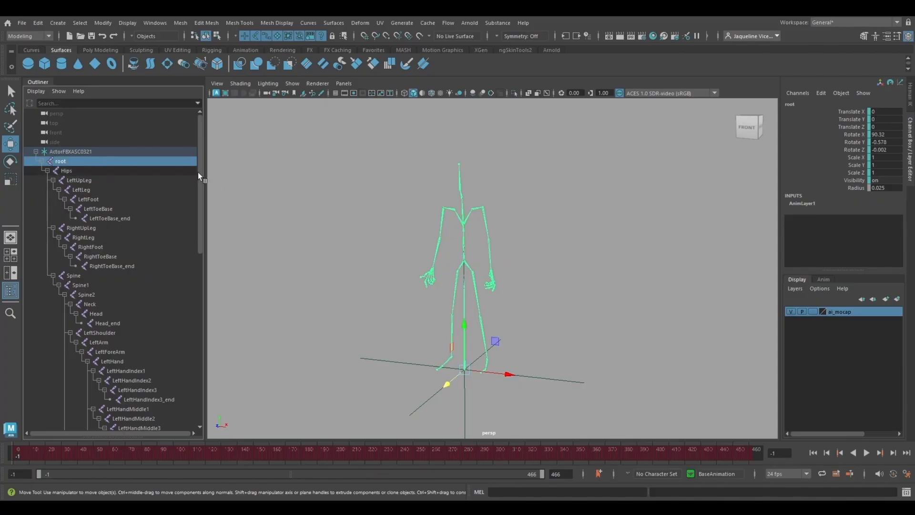
double_click(92, 162)
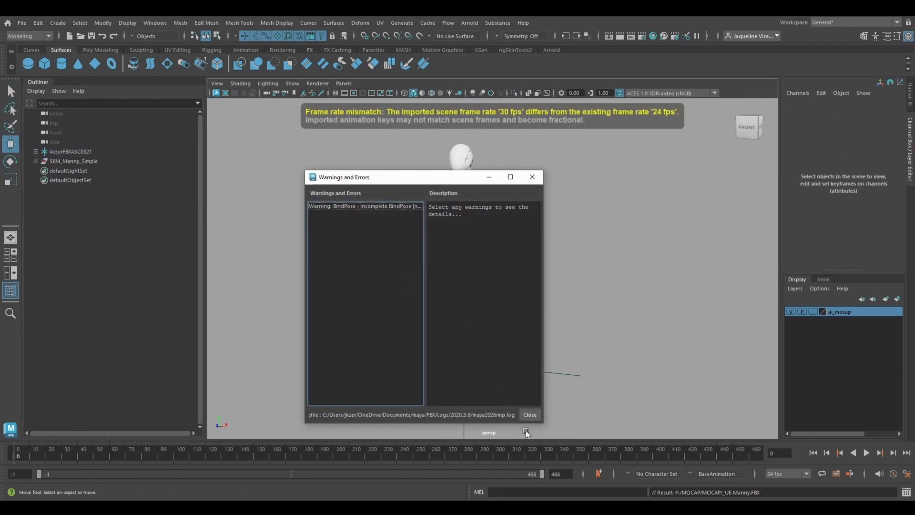
Step: Dismiss the FBX import warnings and scrub through the timeline with SKM_Manny_Simple selected
click(530, 414)
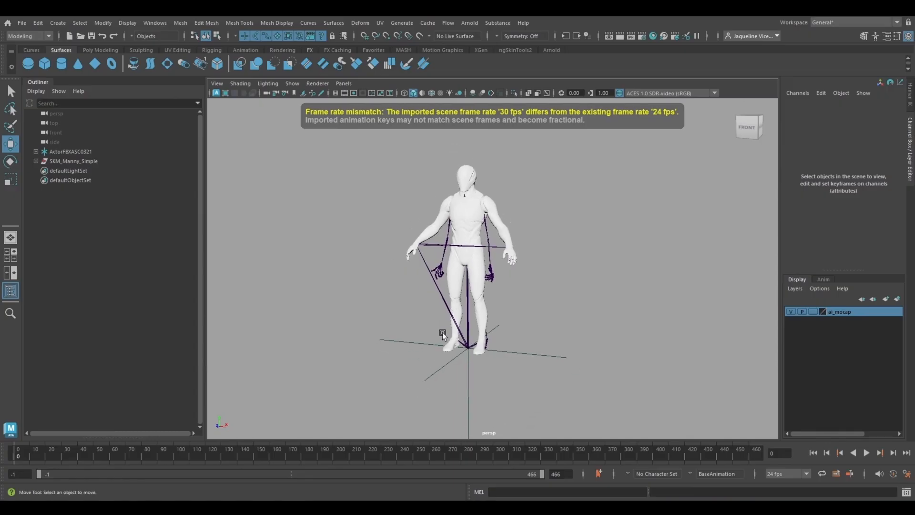
shift+click(35, 162)
shift+click(35, 161)
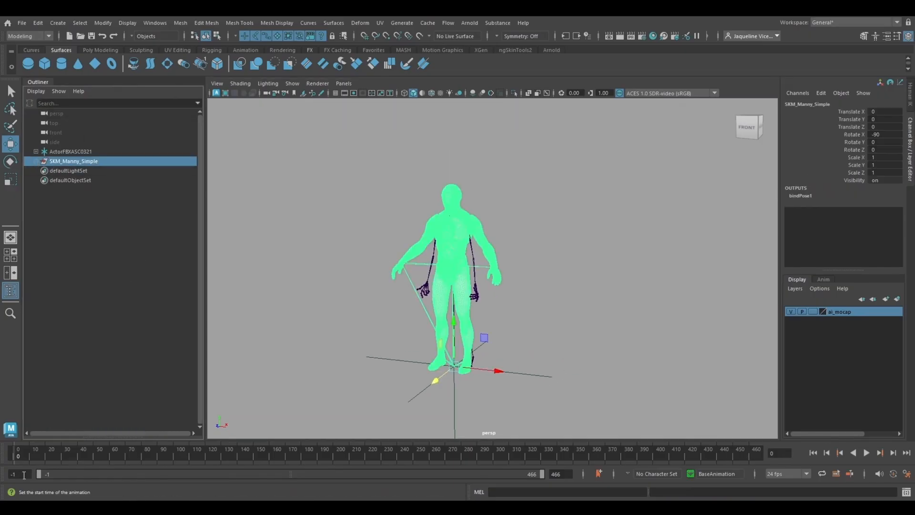
drag(22, 451, 601, 460)
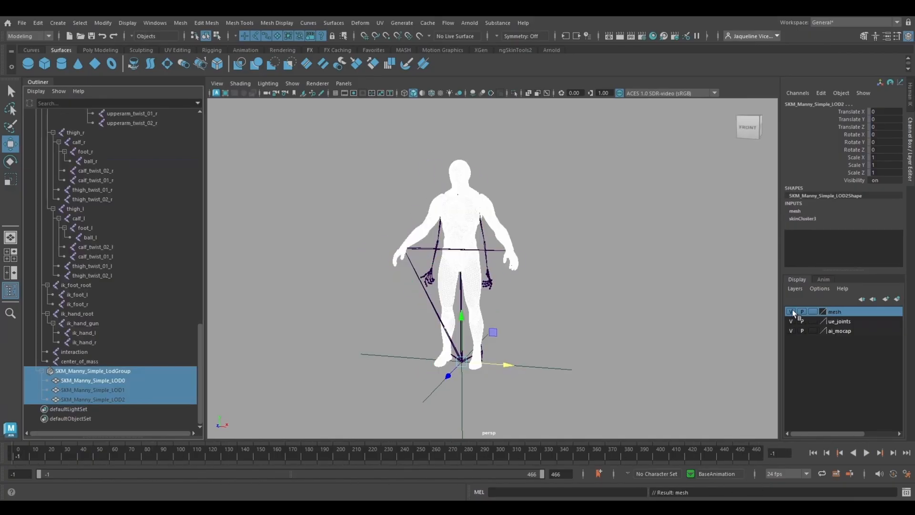
Step: Toggle the mesh layer's visibility to check its contents, leave it shown, and hide the ai_mocap layer
click(791, 312)
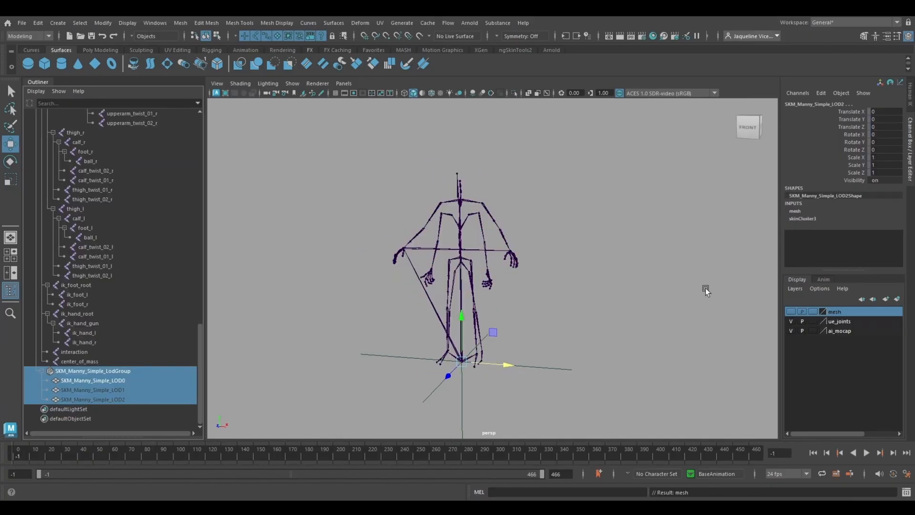
click(791, 312)
click(290, 333)
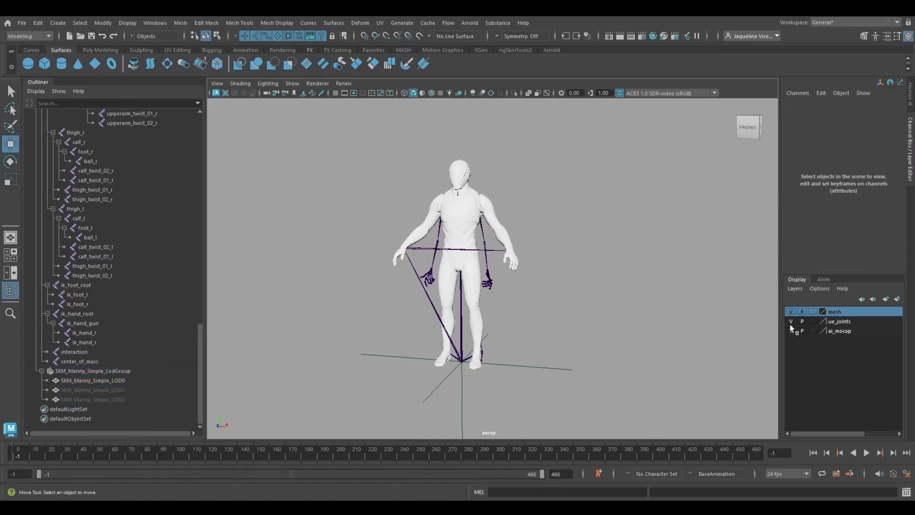
click(791, 331)
Step: Switch to the front view, hide the mesh layer and show the ai_mocap layer beside ue_joints
key(space)
drag(388, 278, 385, 299)
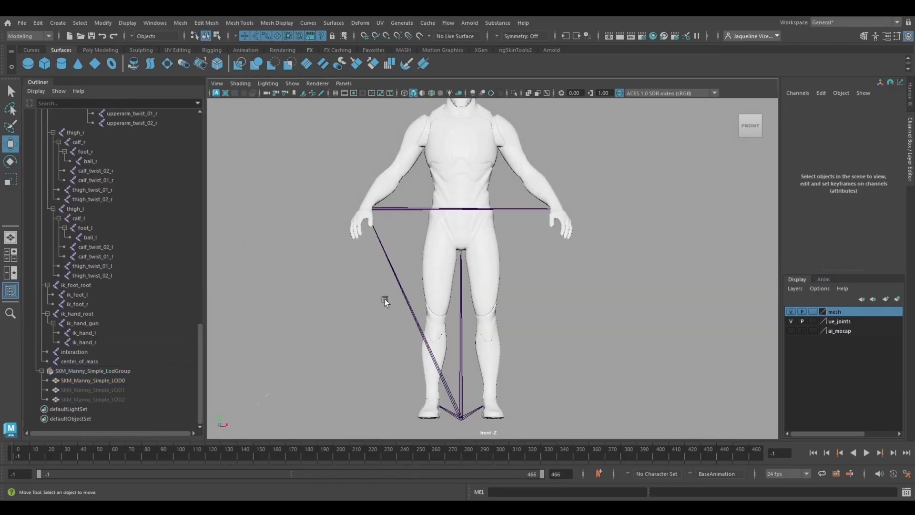
key(f)
alt+middle_drag(565, 242, 499, 287)
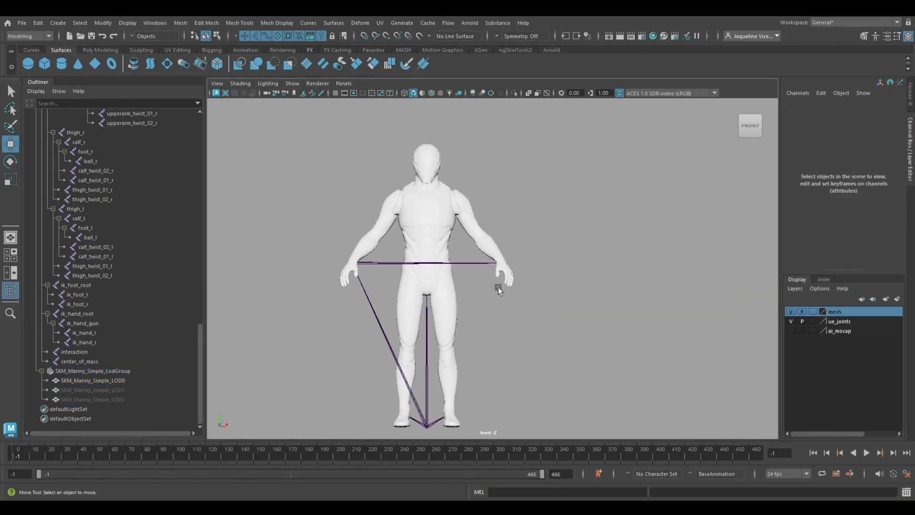
click(791, 312)
click(792, 331)
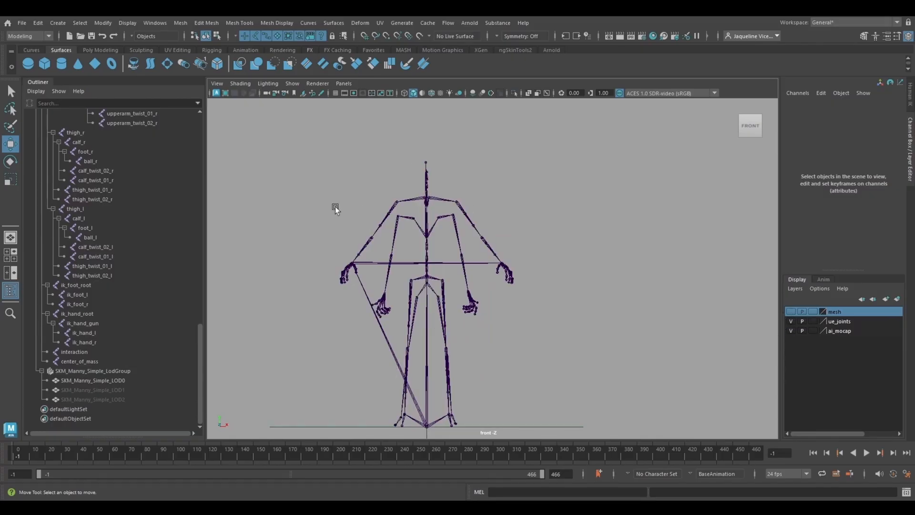
Step: Hide the ue_joints layer so only the mocap skeleton shows, and open the HumanIK character tools
alt+middle_drag(402, 245, 416, 236)
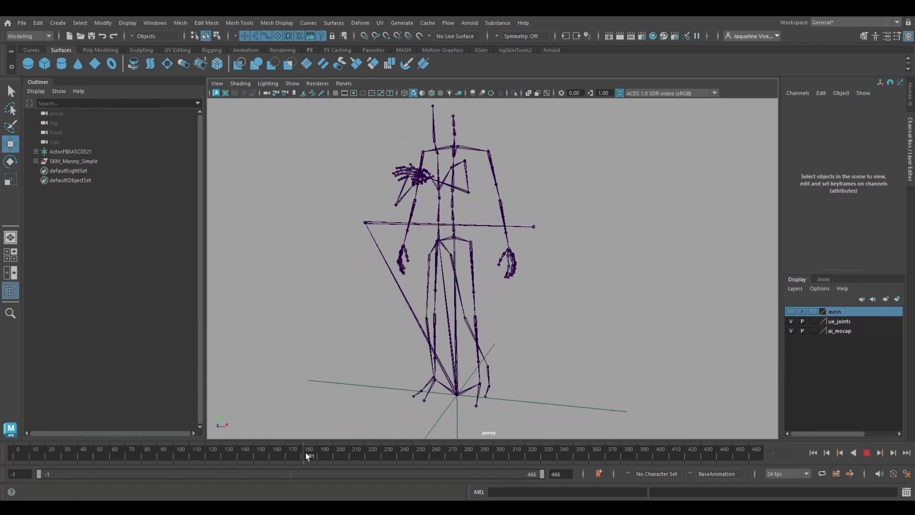
click(791, 321)
alt+drag(588, 362, 568, 355)
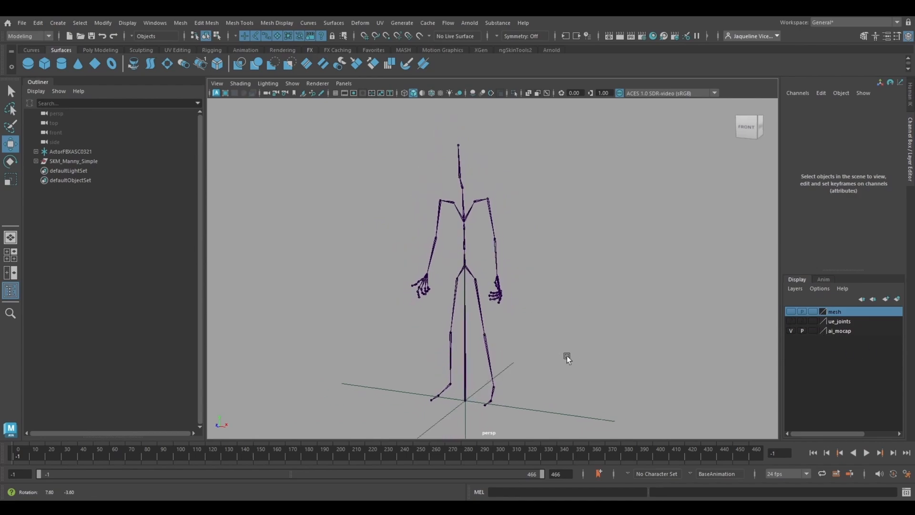
click(875, 36)
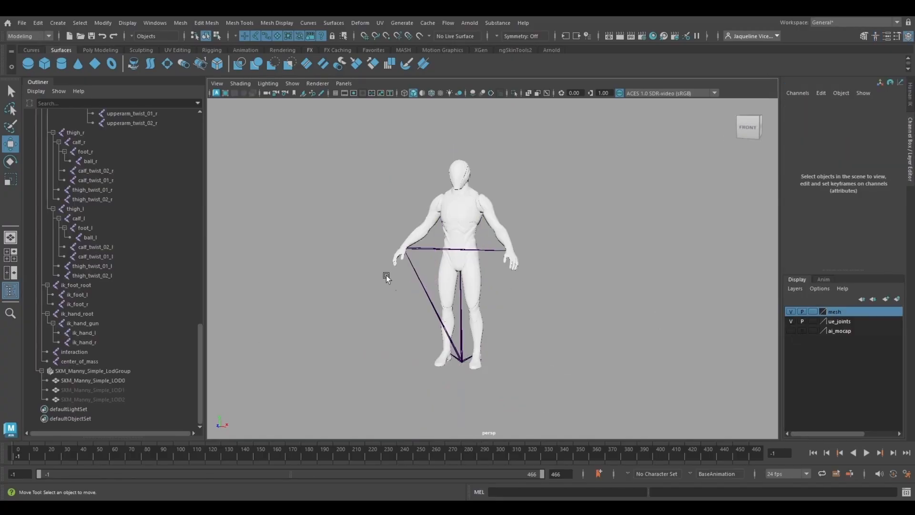
Step: Frame the character in the front view with the mesh layer hidden and the ai_mocap layer visible
key(space)
key(f)
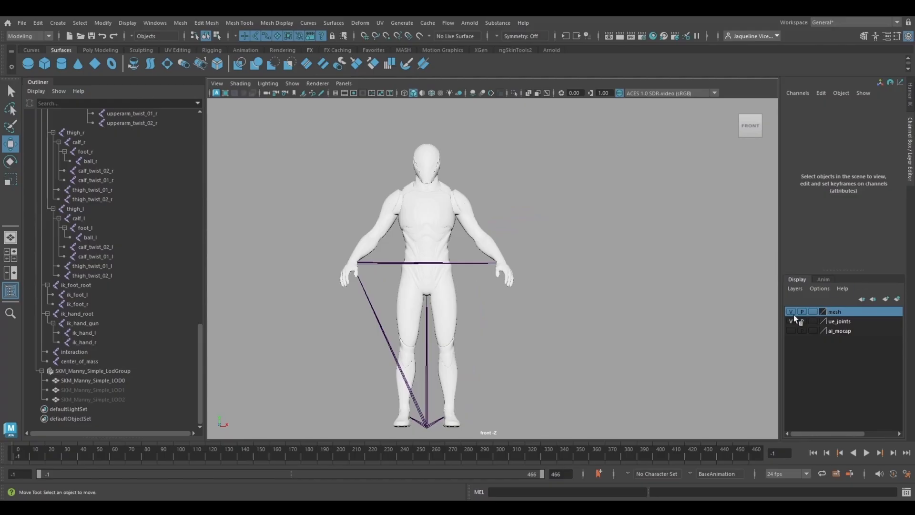
click(791, 311)
click(791, 331)
Step: Rotate the upperarm_r and upperarm_l joints down to align with the mocap skeleton's arms, upperarm_l to about 68° in Y
click(414, 181)
key(e)
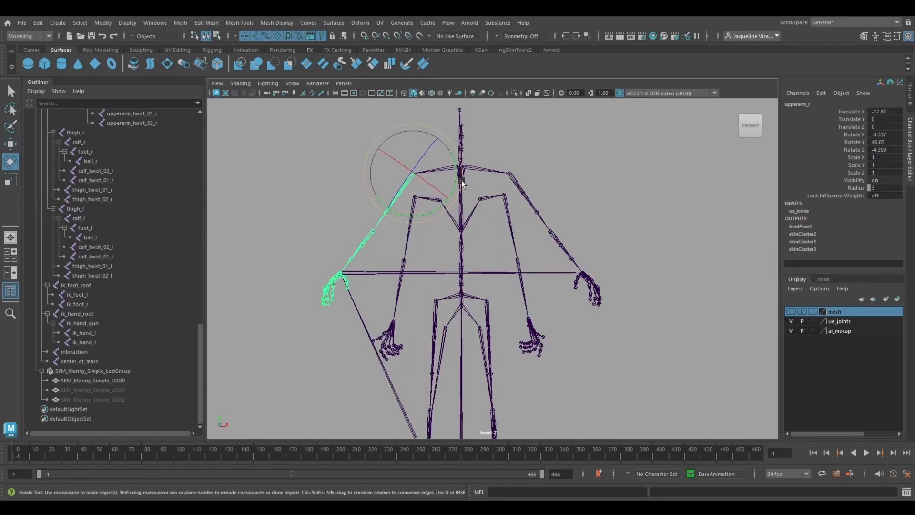
drag(461, 180, 560, 176)
click(513, 176)
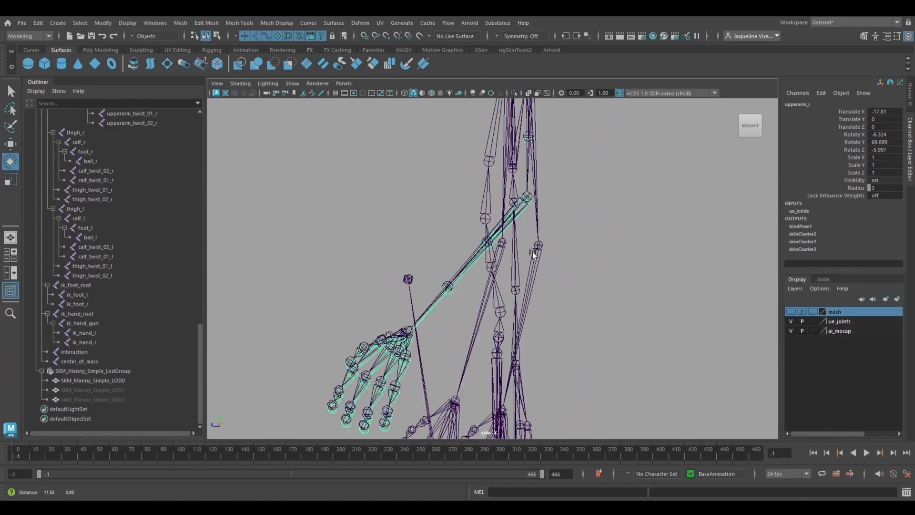
Step: Rotate the lowerarm_l and lowerarm_r joints in the side view to match the mocap forearms, lowerarm_r to about -14° in Z
alt+right_drag(533, 252, 517, 260)
click(524, 206)
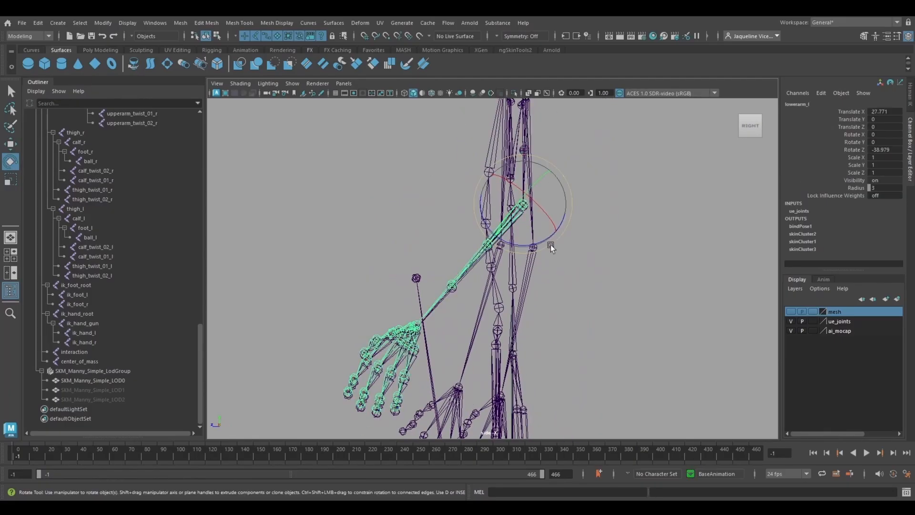
key(w)
drag(550, 246, 561, 186)
click(473, 270)
click(521, 205)
key(e)
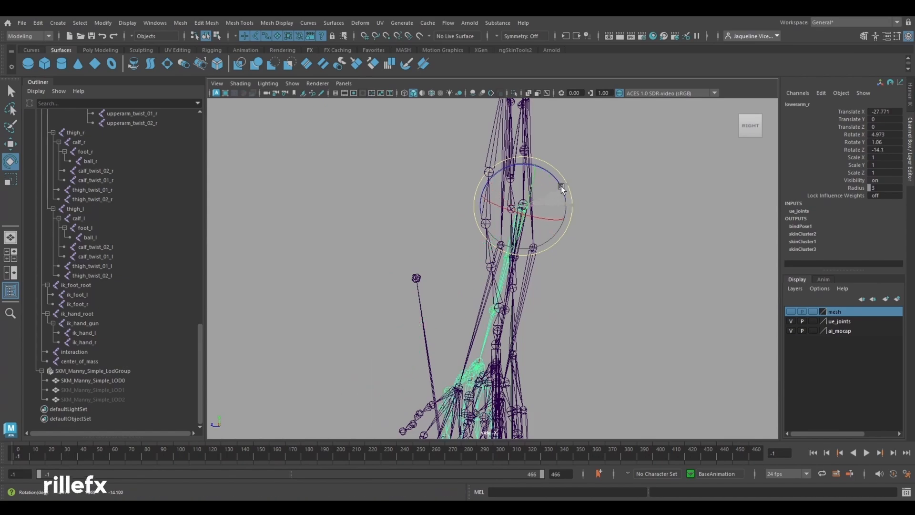
key(w)
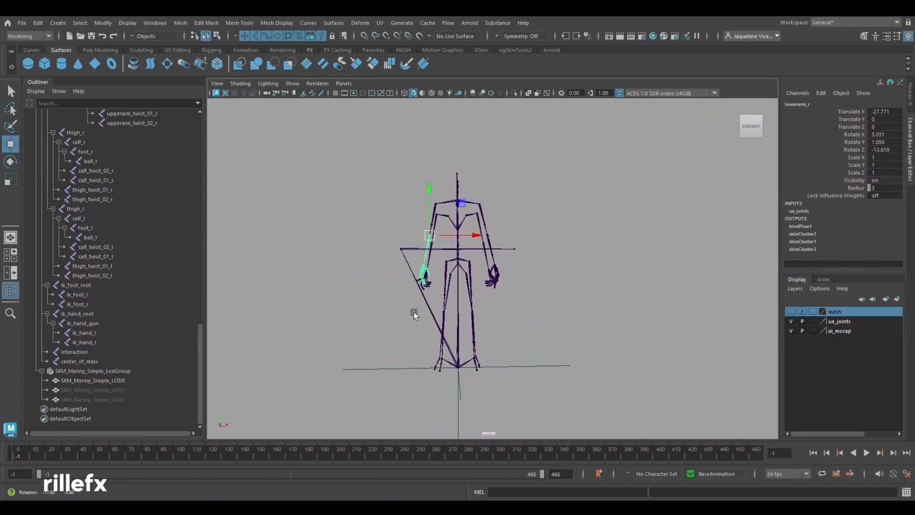
Step: Deselect the forearm joint, inspect both skeletons' alignment in perspective and play the animation
alt+drag(413, 314, 416, 352)
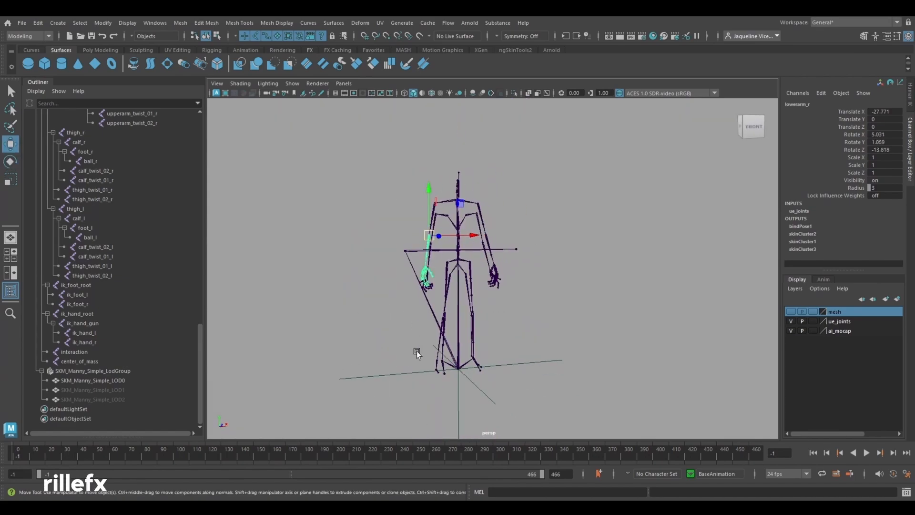
alt+drag(434, 298, 411, 359)
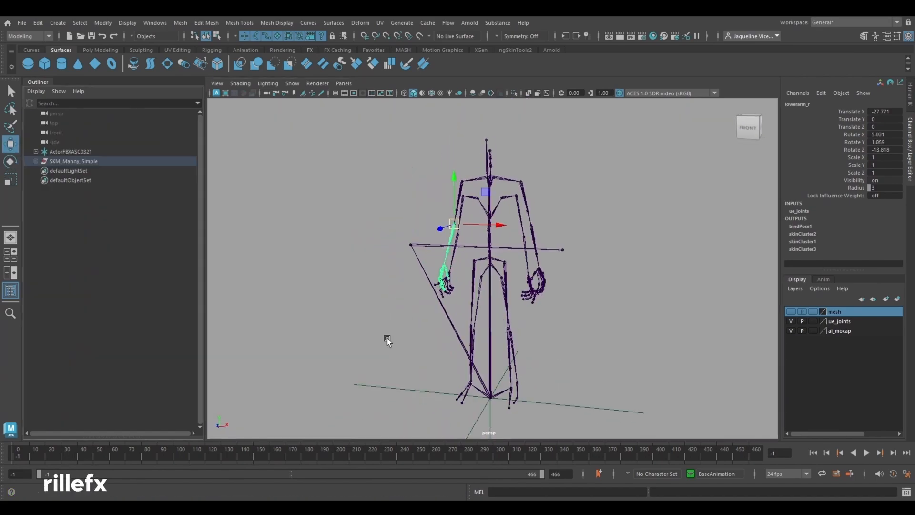
click(386, 340)
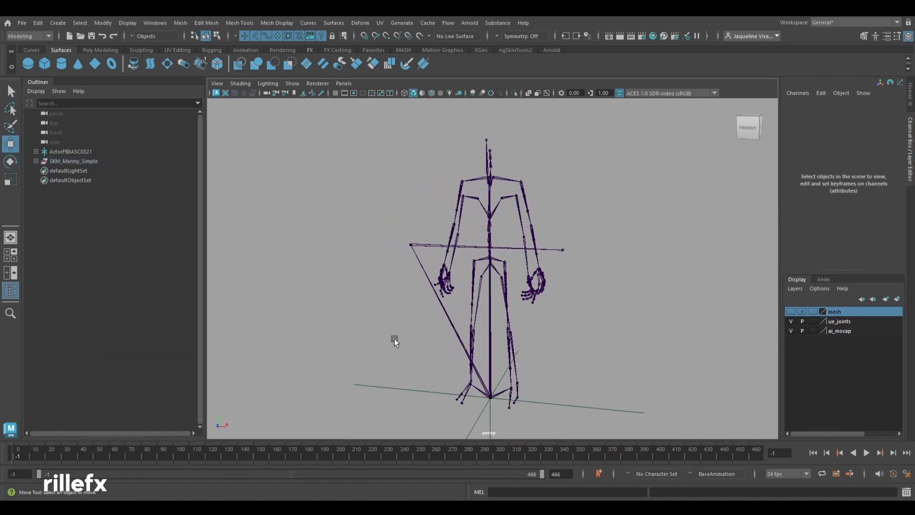
alt+middle_drag(414, 339, 382, 321)
alt+right_drag(382, 321, 405, 330)
key(alt+v)
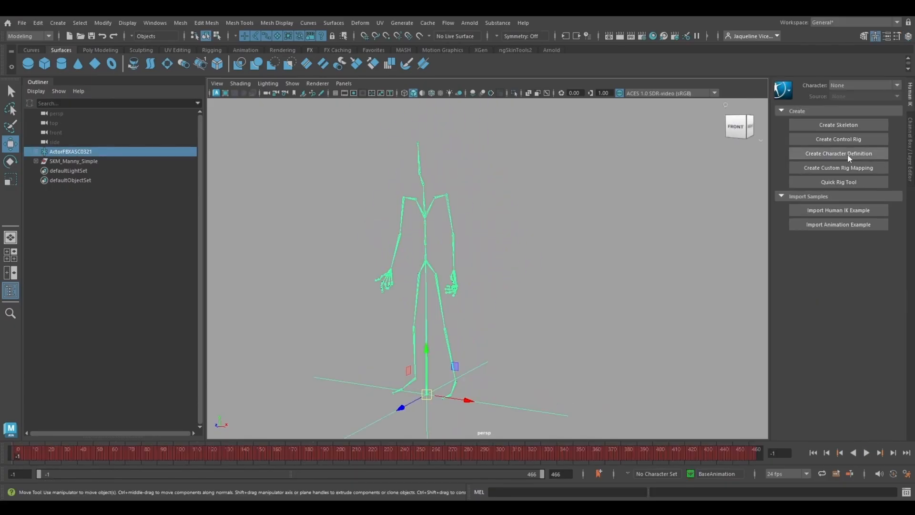
Step: Create a HumanIK character definition named ai_mocap1 for the ActorFBXASC0321 skeleton
shift+click(36, 152)
click(88, 190)
click(88, 152)
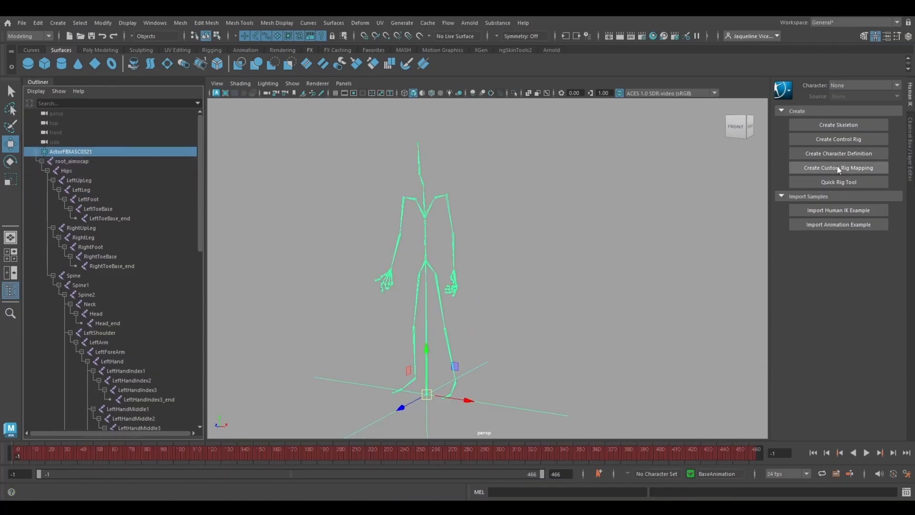
click(840, 154)
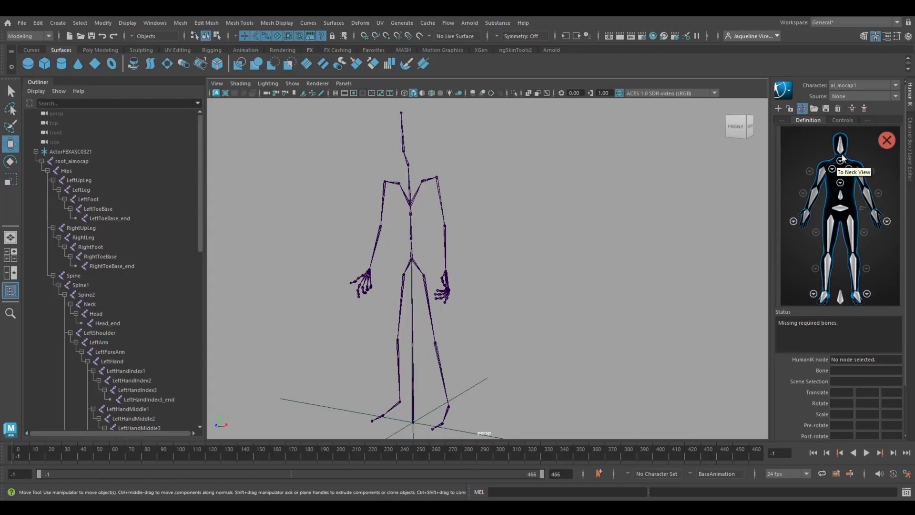
Step: Assign the mocap skeleton's Hips joint to the hips bone of the ai_mocap1 definition
click(411, 259)
alt+right_drag(355, 240, 369, 271)
alt+middle_drag(376, 268, 416, 332)
alt+right_drag(393, 301, 411, 343)
click(527, 354)
click(420, 340)
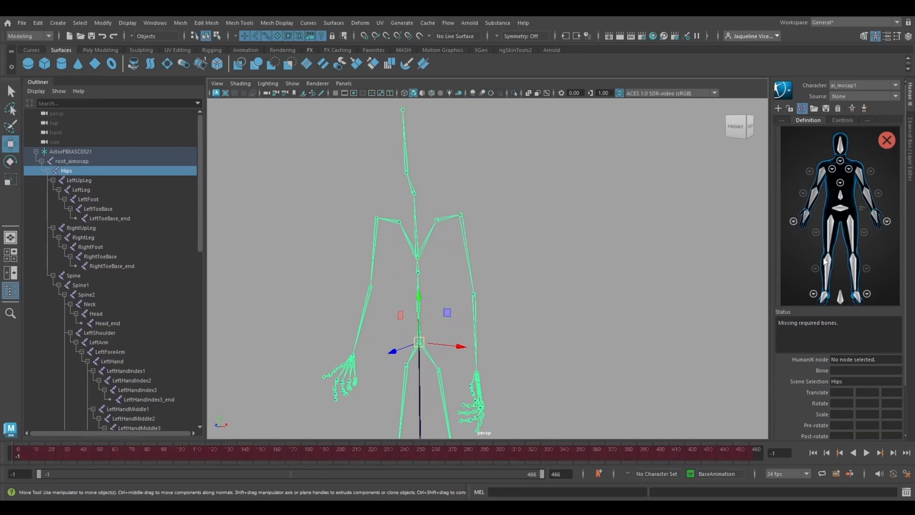
right_click(841, 210)
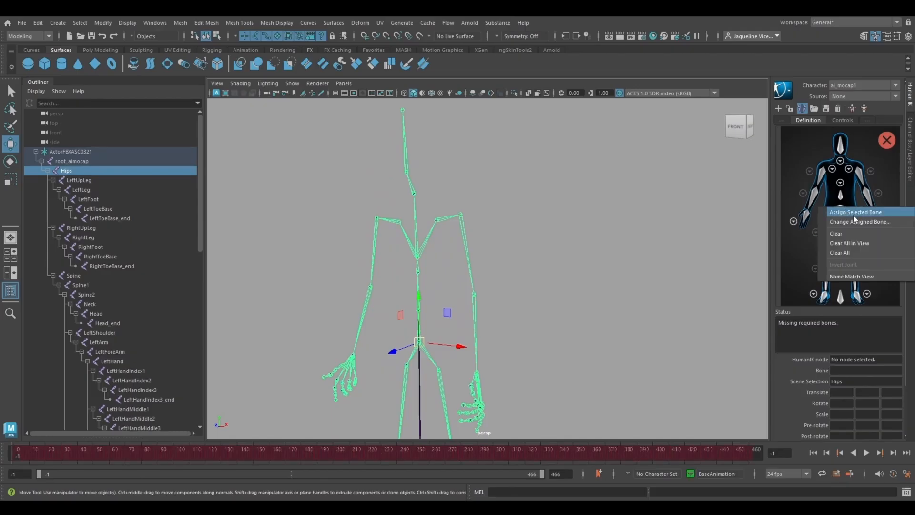
click(854, 215)
Step: Assign the Spine joint to the spine bone of the character definition
click(403, 325)
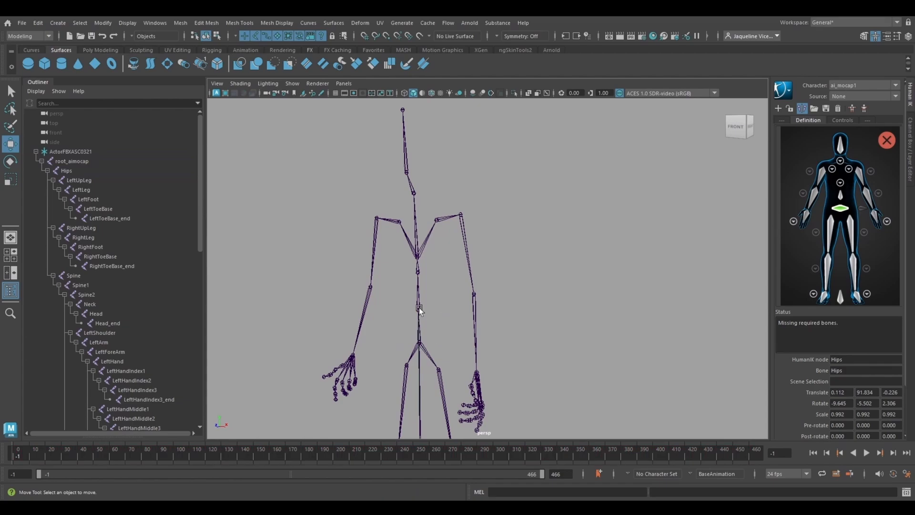
click(419, 309)
right_click(840, 202)
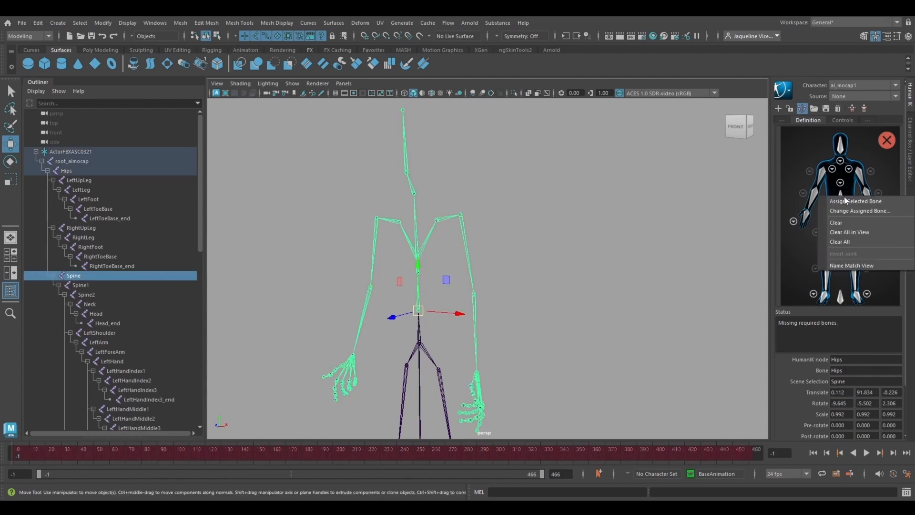
click(856, 210)
Step: Assign the Spine1 and Spine2 joints to the successive bones in the definition's spine view
scroll(408, 296, up, 3)
click(381, 267)
click(383, 274)
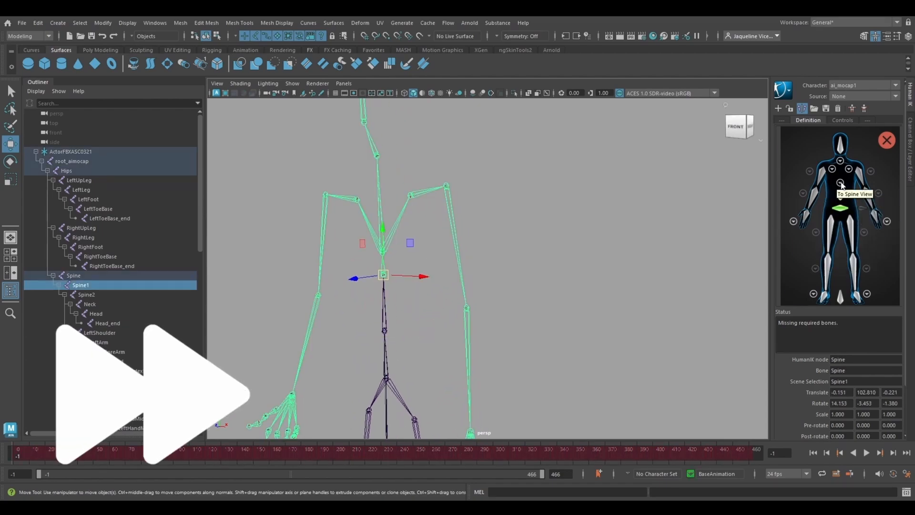
click(840, 183)
click(382, 252)
right_click(841, 253)
click(859, 261)
Step: Assign the Neck and Head joints to their matching bones in the character definition
click(376, 155)
right_click(841, 284)
click(363, 122)
click(794, 139)
right_click(840, 146)
click(856, 152)
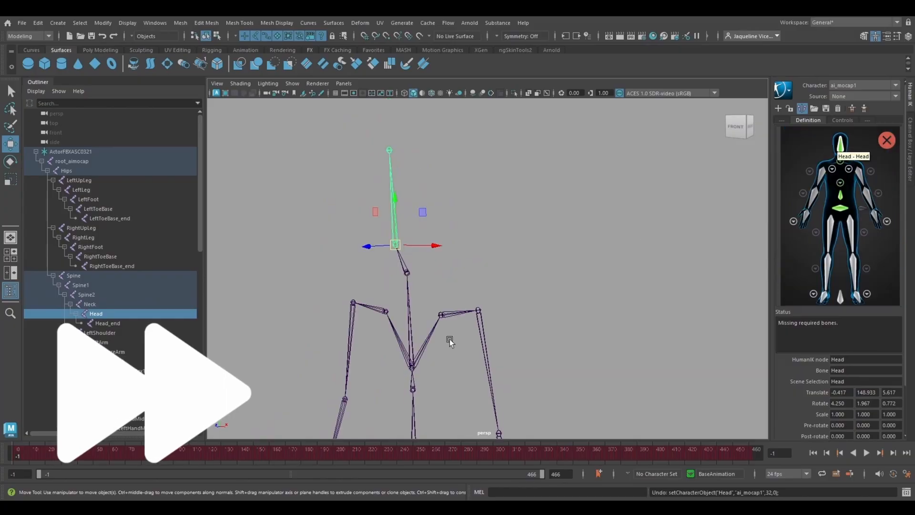
Step: Assign the left shoulder, arm, forearm and hand joints to the matching left-arm bones of the definition
click(444, 313)
click(849, 168)
right_click(816, 226)
click(794, 139)
click(472, 241)
right_click(869, 202)
click(884, 209)
click(474, 289)
right_click(877, 219)
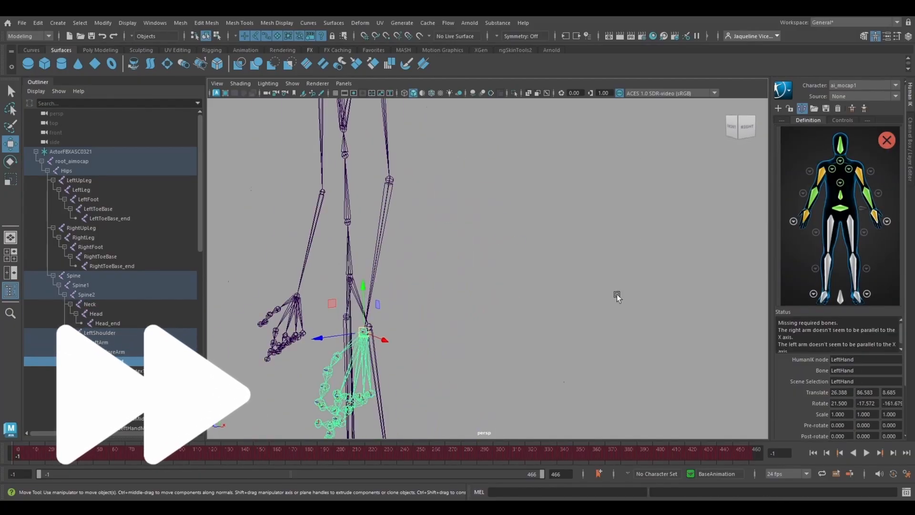
Step: Assign the LeftUpLeg joint to the left thigh bone of the character definition
alt+drag(617, 296, 556, 286)
scroll(556, 287, down, 5)
click(800, 136)
click(451, 210)
right_click(852, 219)
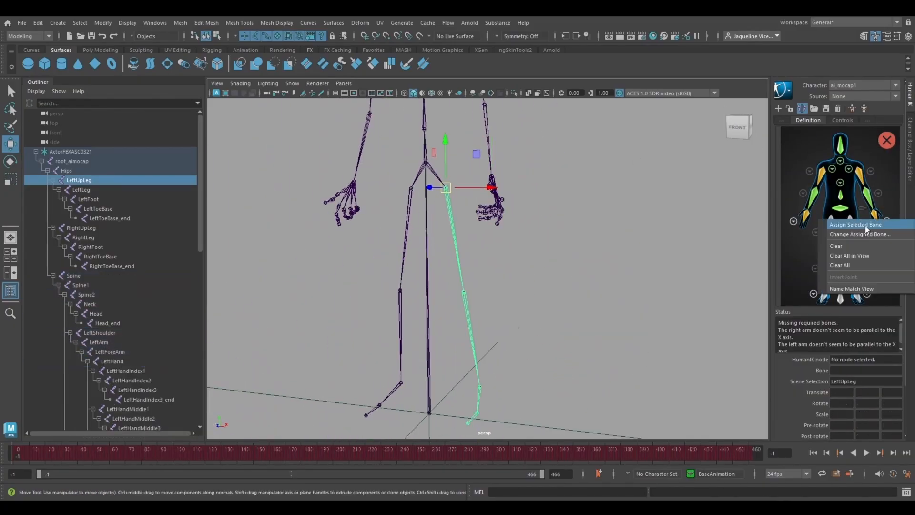
click(871, 225)
Step: Assign the left knee joint and left foot joint to the matching left-leg bones of the ai_mocap1 definition
click(471, 281)
right_click(856, 266)
click(872, 273)
click(482, 344)
right_click(857, 297)
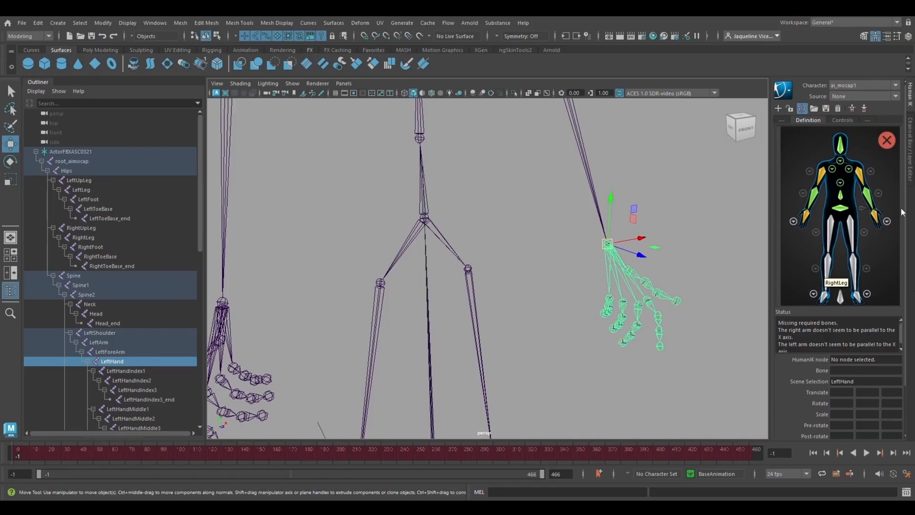
Step: Look at the left hand's finger bones in the character definition and return to the full-body view
click(888, 221)
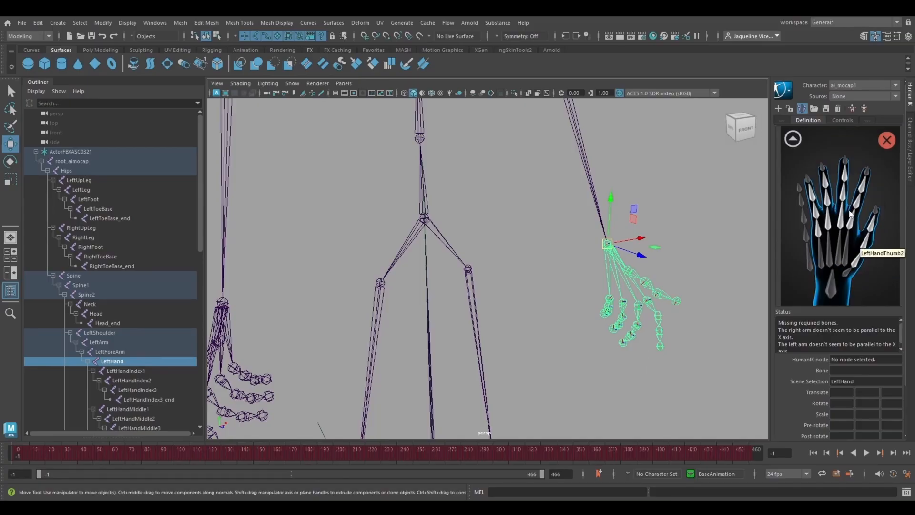
click(796, 140)
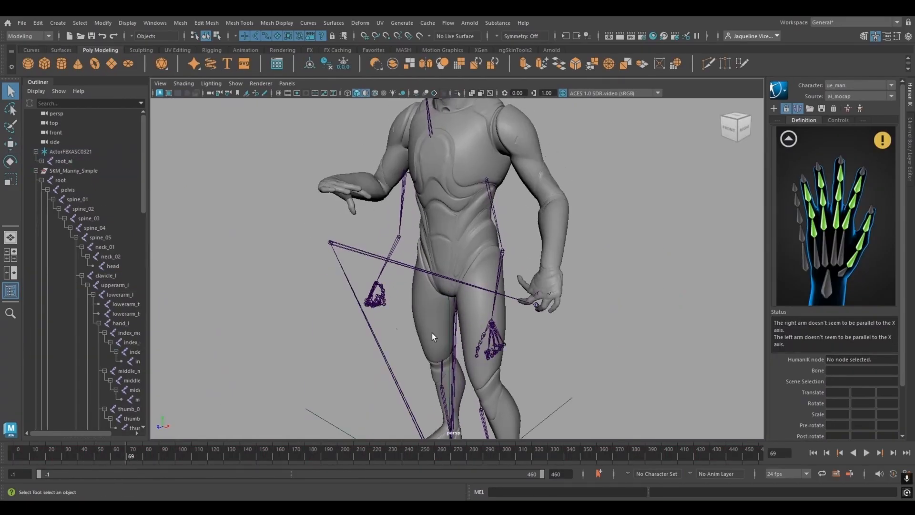
Step: Review the animation retargeted to the mannequin across the timeline, examining the body and hands from several angles
alt+drag(316, 333, 338, 307)
scroll(353, 310, down, 10)
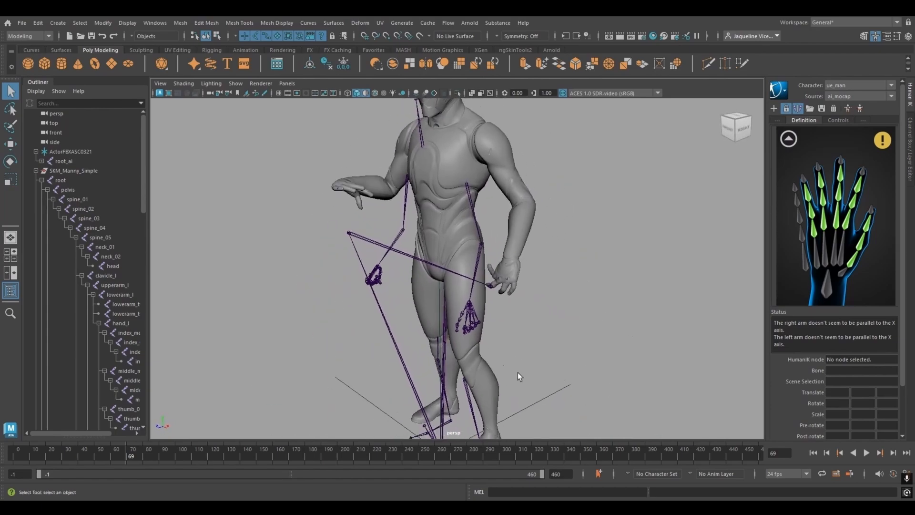
drag(196, 457, 260, 460)
alt+drag(441, 288, 527, 270)
alt+middle_drag(443, 107, 421, 216)
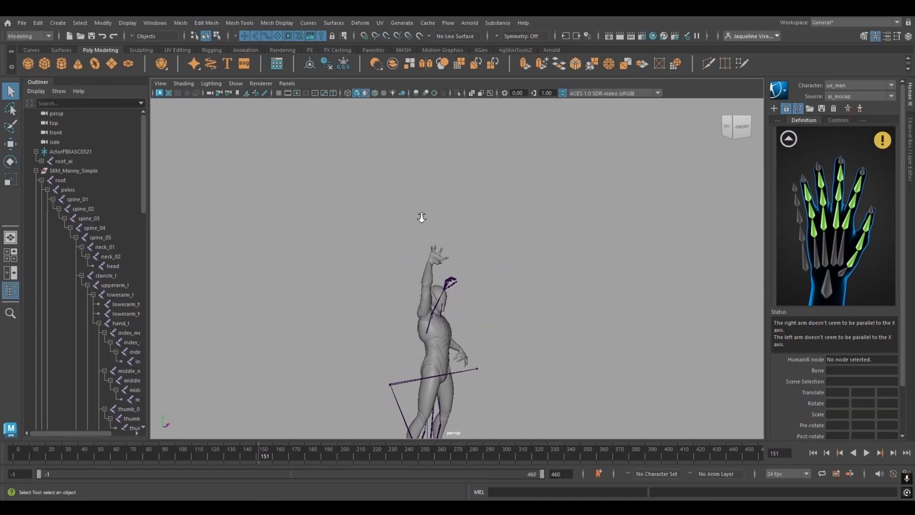
alt+right_drag(421, 216, 633, 460)
alt+drag(530, 345, 515, 385)
alt+right_drag(515, 385, 471, 358)
alt+middle_drag(472, 358, 491, 327)
alt+drag(490, 327, 239, 382)
drag(145, 456, 1, 449)
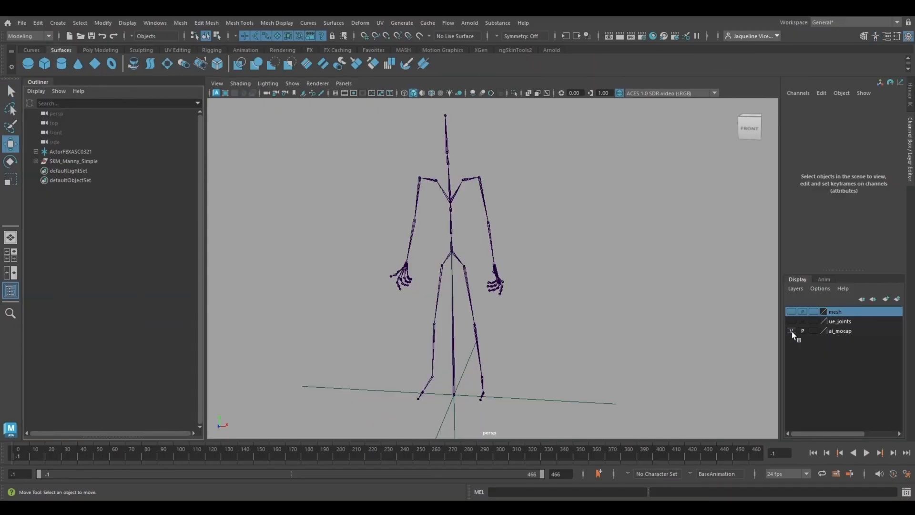
Step: Leave only the ue_joints display layer visible and bring up the HumanIK character controls
click(792, 331)
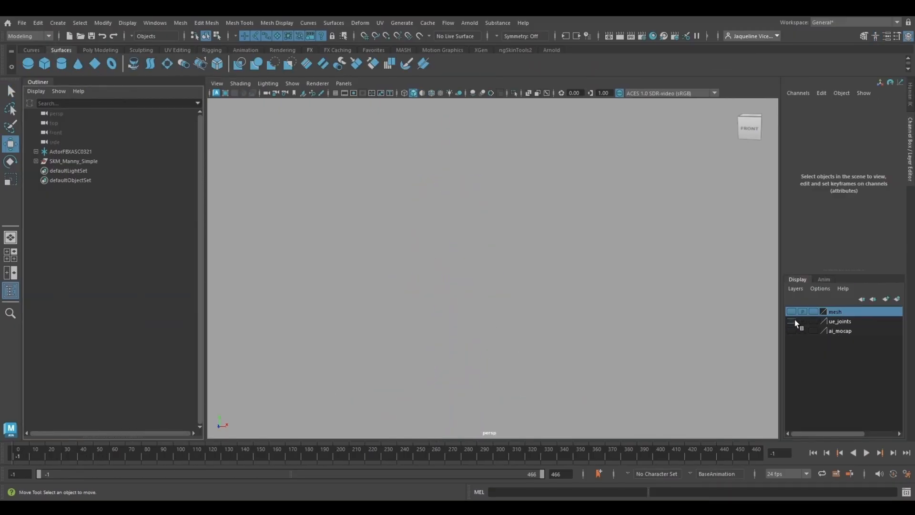
click(793, 322)
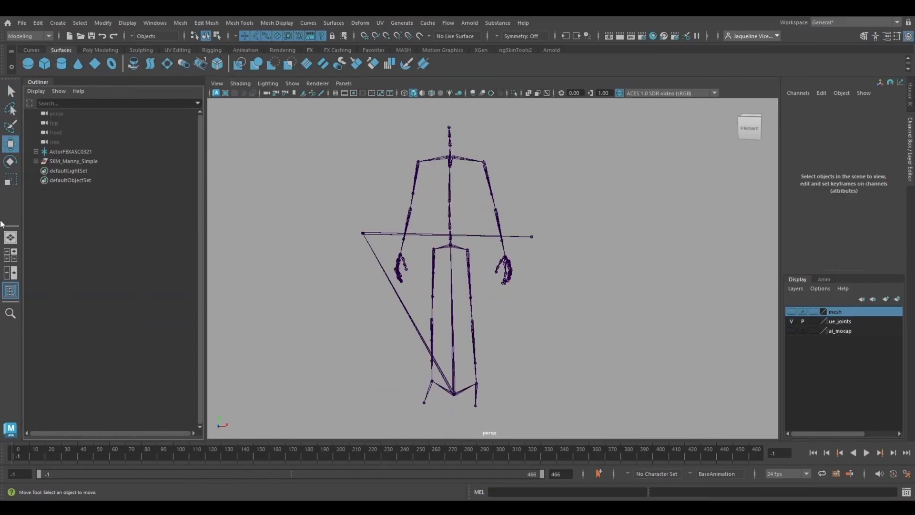
click(878, 38)
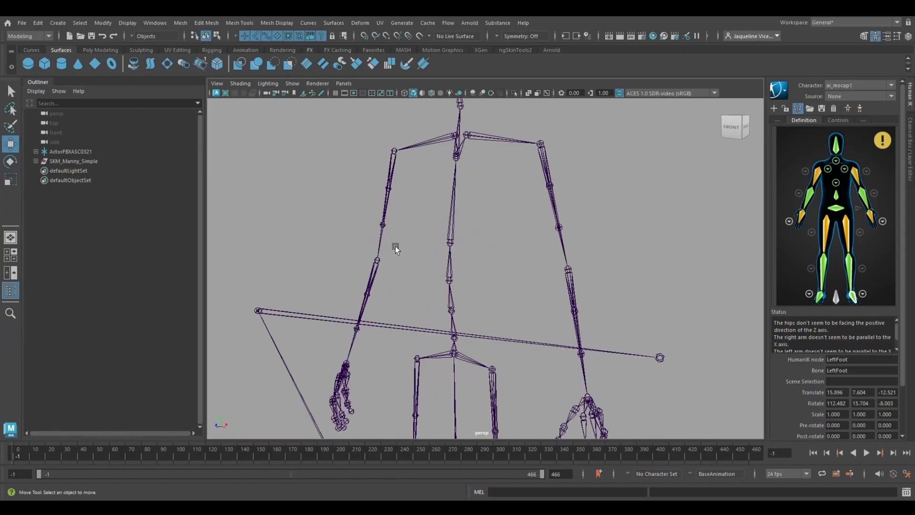
Step: Inspect the Manny skeleton's right arm joints, including upperarm_twist_01_r and lowerarm_r
alt+right_drag(395, 247, 425, 282)
alt+middle_drag(425, 282, 509, 283)
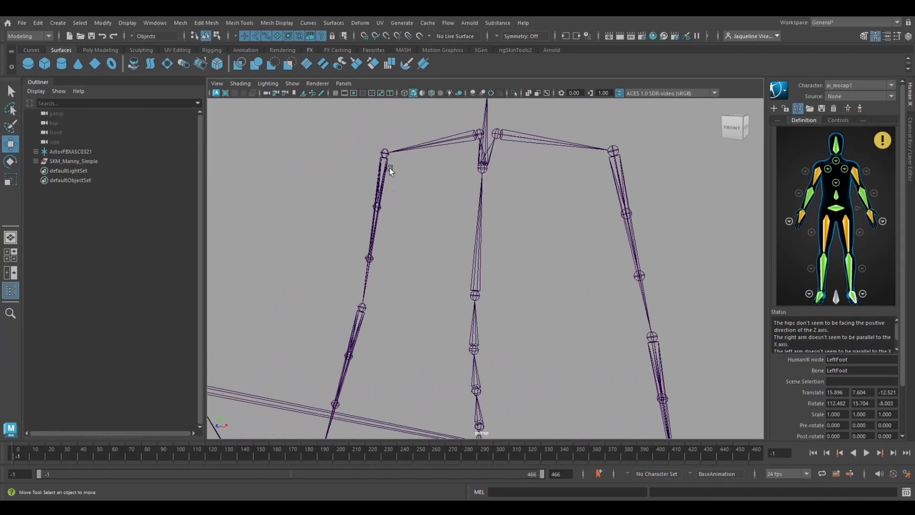
click(377, 210)
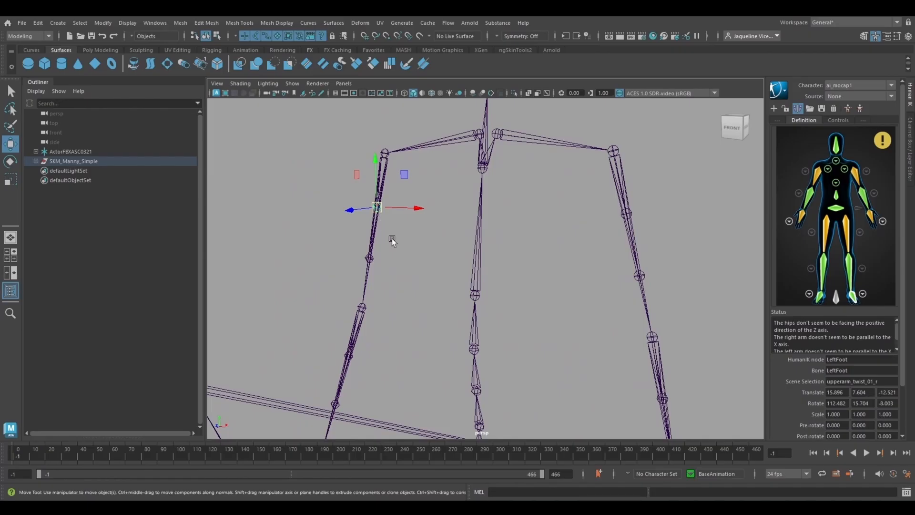
click(361, 307)
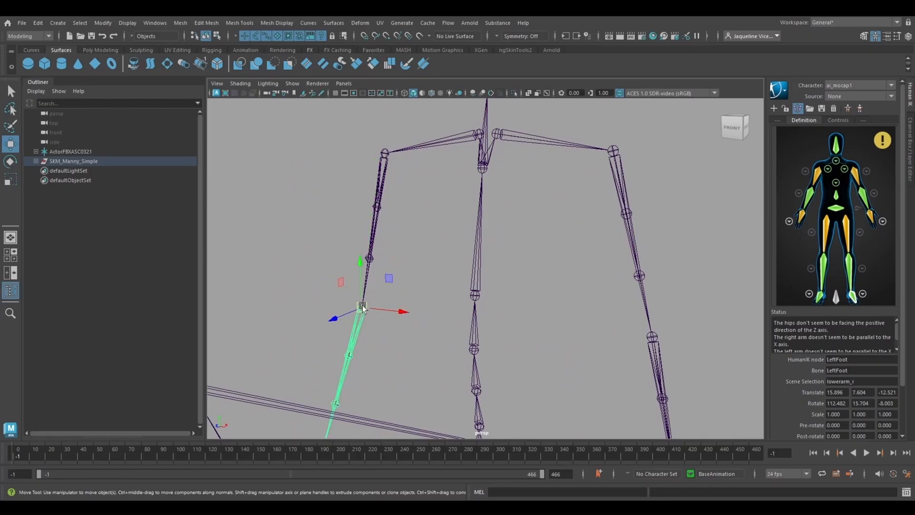
alt+right_drag(514, 382, 476, 379)
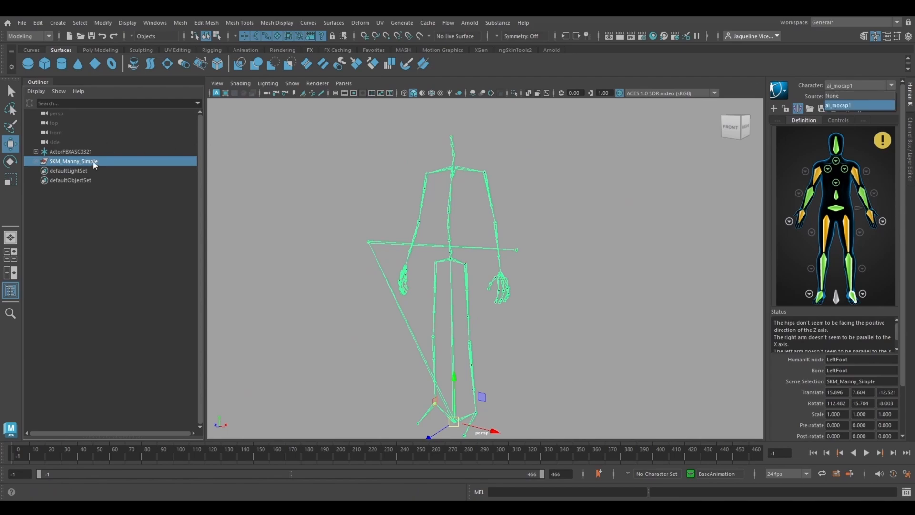
Step: Create a new HumanIK character definition for SKM_Manny_Simple and name it ue_manny
click(841, 97)
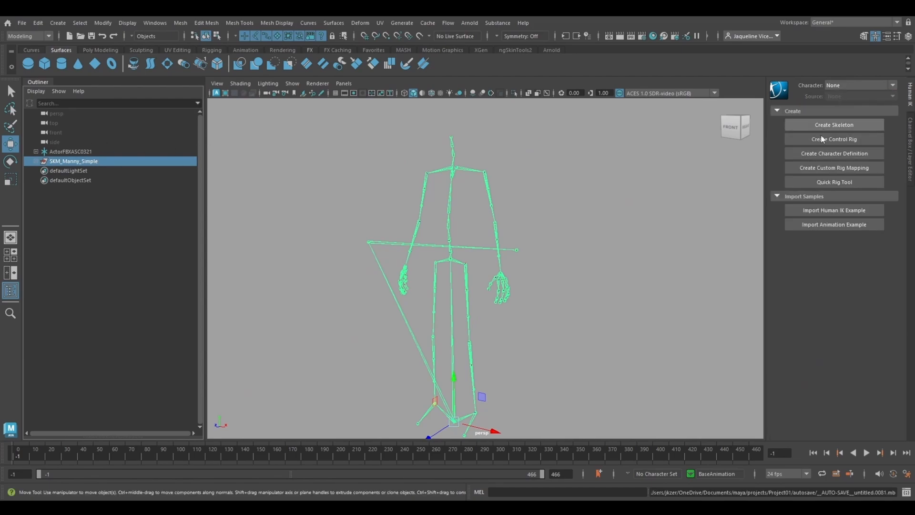
click(828, 161)
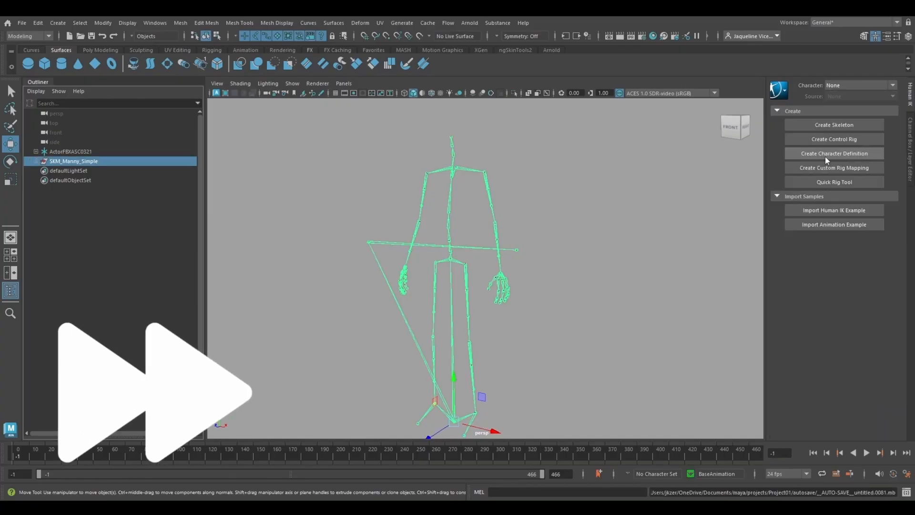
click(827, 160)
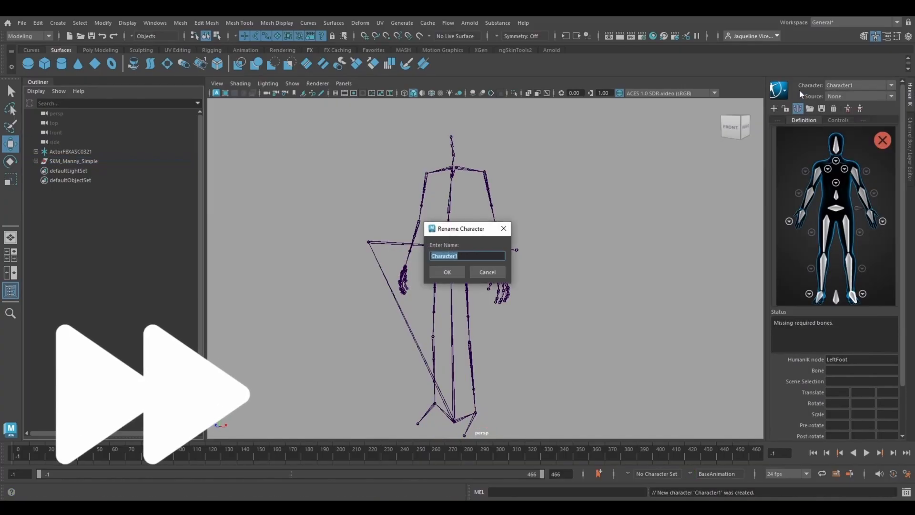
key(Return)
Step: Expand the SKM_Manny_Simple hierarchy and assign the pelvis joint to the Hips bone of the definition
scroll(451, 286, up, 5)
click(450, 337)
shift+click(35, 161)
double_click(836, 209)
click(450, 337)
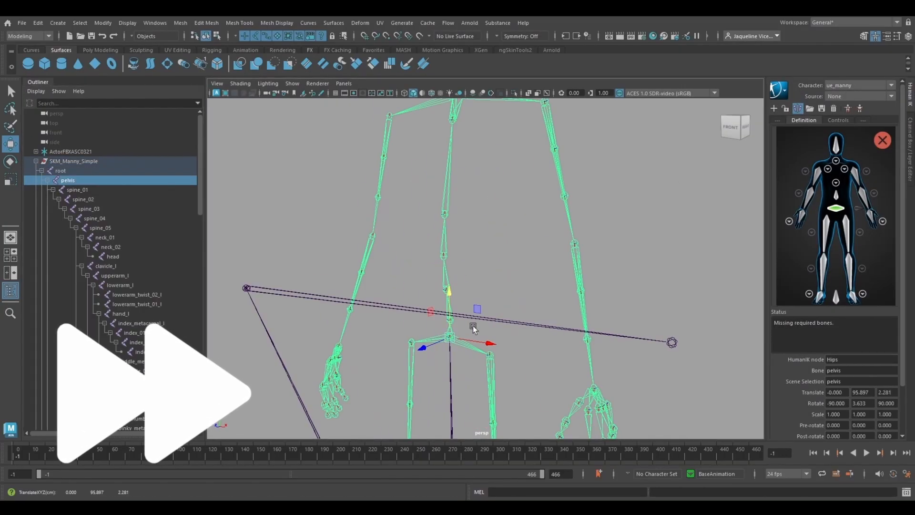
Step: Assign the joints spine_01 through spine_05 in order to the spine bones of the ue_manny definition
double_click(836, 195)
click(449, 319)
click(446, 289)
click(836, 182)
click(444, 256)
click(444, 214)
right_click(836, 226)
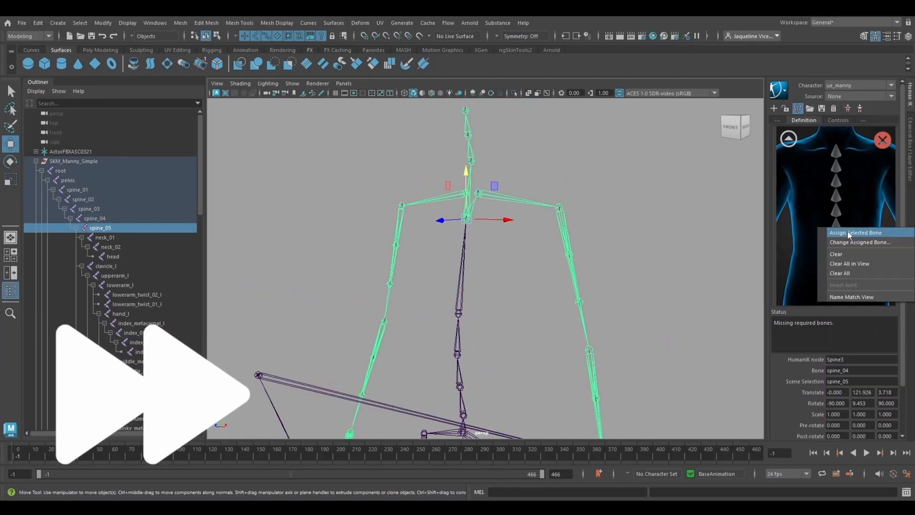
click(850, 234)
Step: Assign neck_01, neck_02 and head to the neck and head bones, and return to the full-body view
click(471, 161)
click(836, 161)
right_click(836, 285)
click(467, 135)
click(788, 139)
Step: Assign clavicle_l, upperarm_l, lowerarm_l and hand_l to the matching left-arm bones of the ue_manny definition
click(477, 266)
click(557, 288)
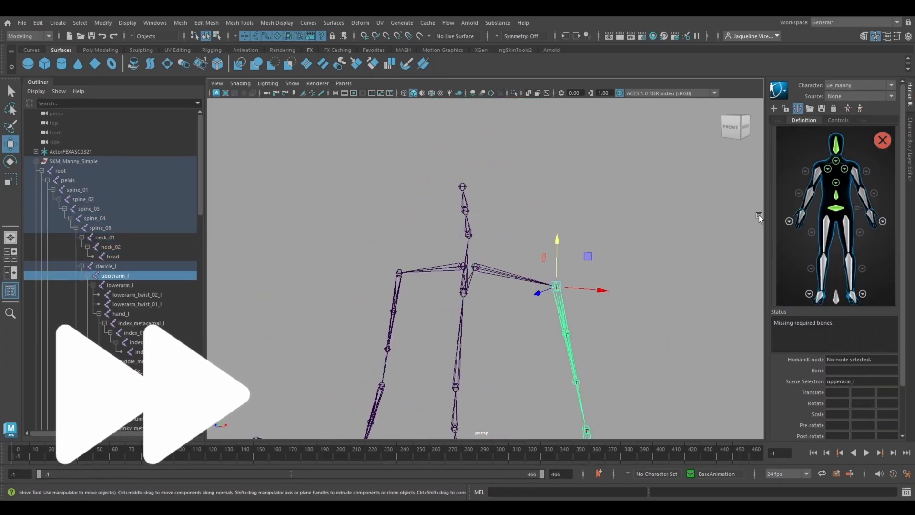
right_click(856, 175)
click(551, 224)
right_click(864, 192)
click(869, 197)
click(561, 306)
right_click(874, 215)
click(876, 219)
Step: Assign thigh_l, the left knee joint and foot_l to the left-leg bones, and collapse the SKM_Manny_Simple hierarchy
click(484, 202)
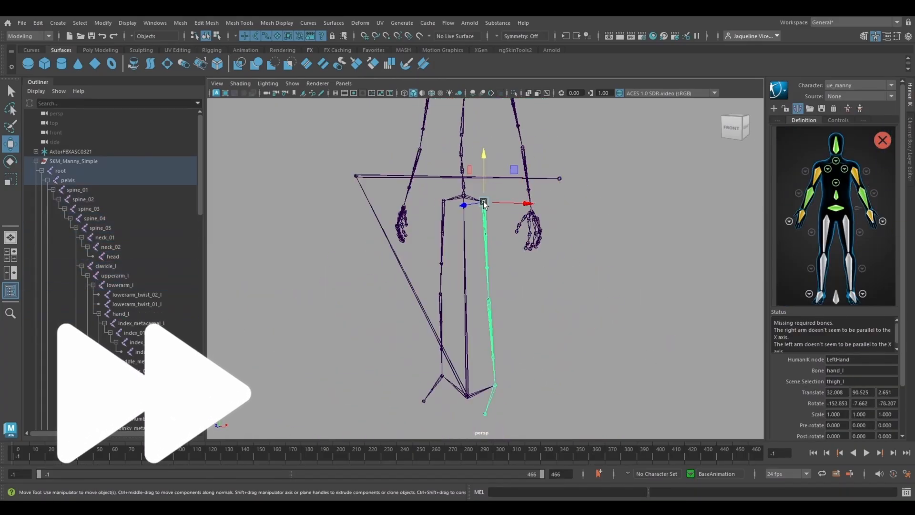
right_click(847, 219)
click(856, 224)
click(489, 300)
right_click(850, 270)
click(866, 274)
click(496, 385)
right_click(853, 296)
click(865, 301)
click(660, 258)
click(36, 162)
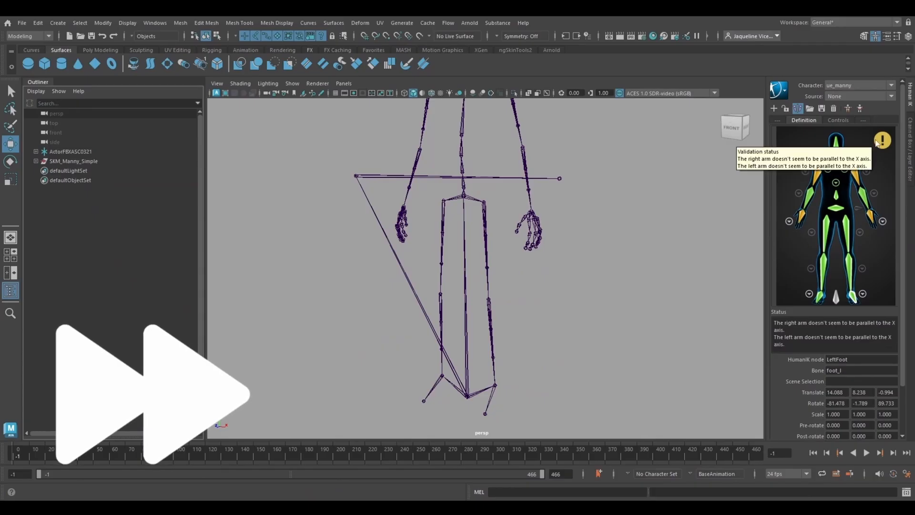
Step: Show the mesh layer with smooth shading and switch the viewport background to the blue gradient
click(910, 149)
alt+drag(539, 286, 509, 310)
scroll(509, 310, down, 4)
click(791, 312)
click(423, 93)
key(alt+b)
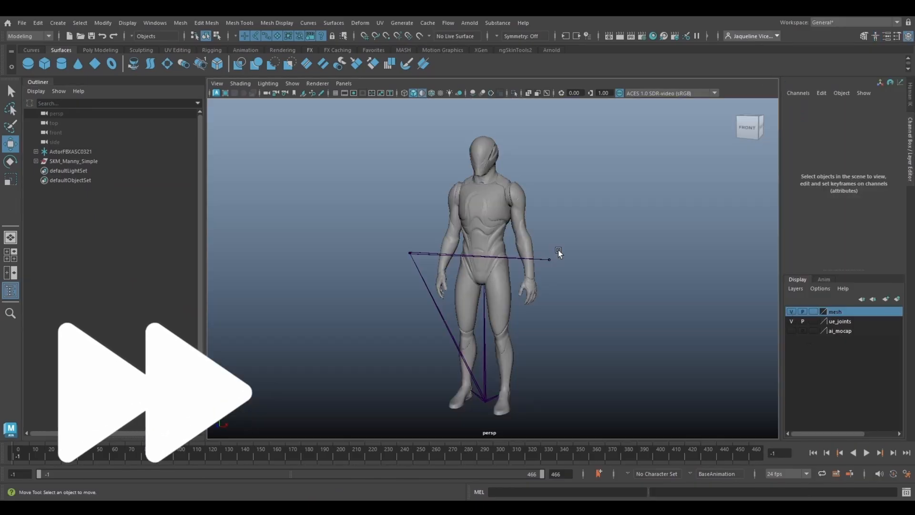
Step: Set the HumanIK source of the ue_manny character to ai_mocap1
click(911, 94)
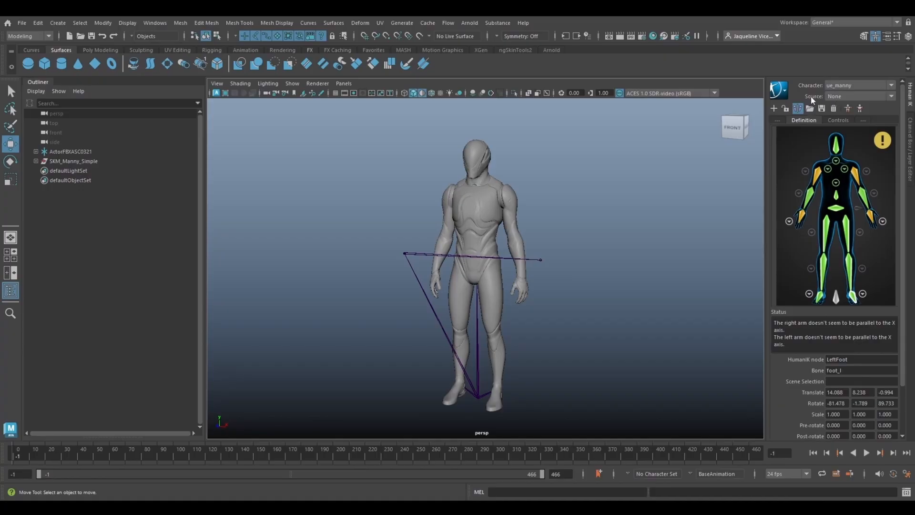
click(835, 98)
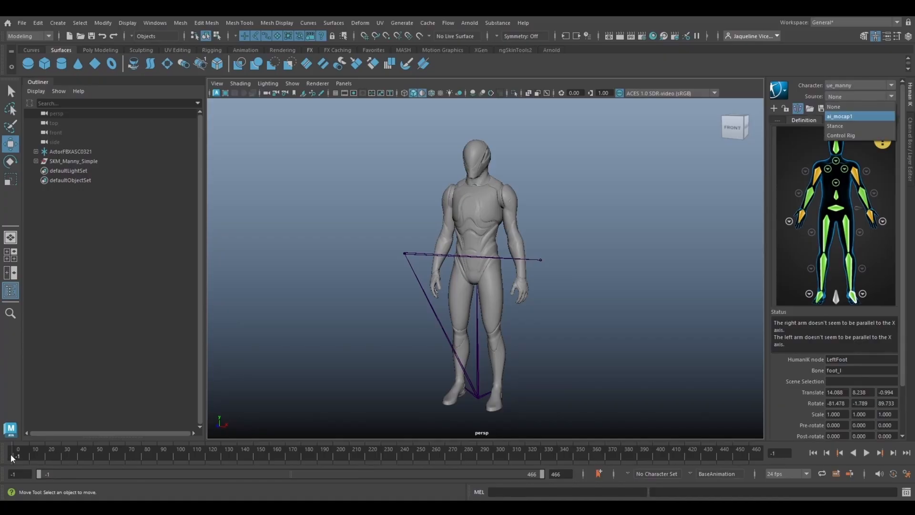
click(854, 117)
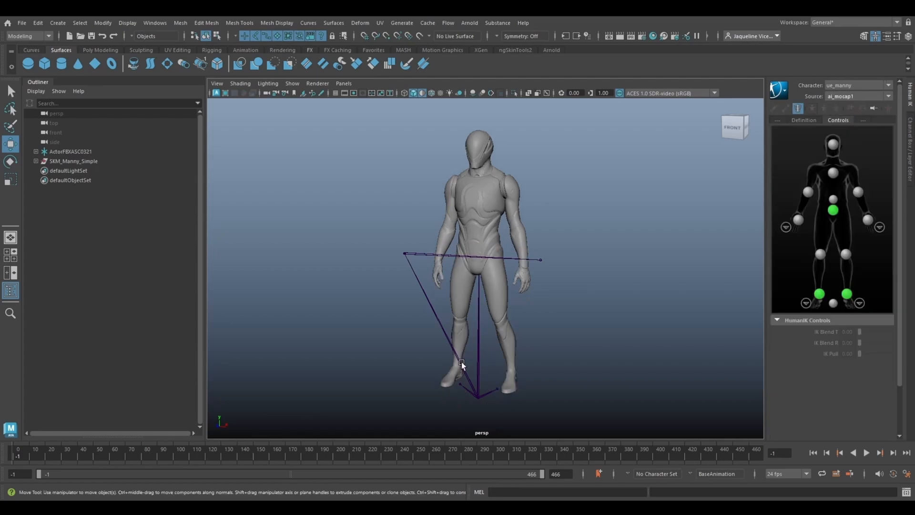
Step: Play back the retargeted animation and examine the Manny mesh's motion
alt+drag(582, 381, 513, 375)
click(868, 453)
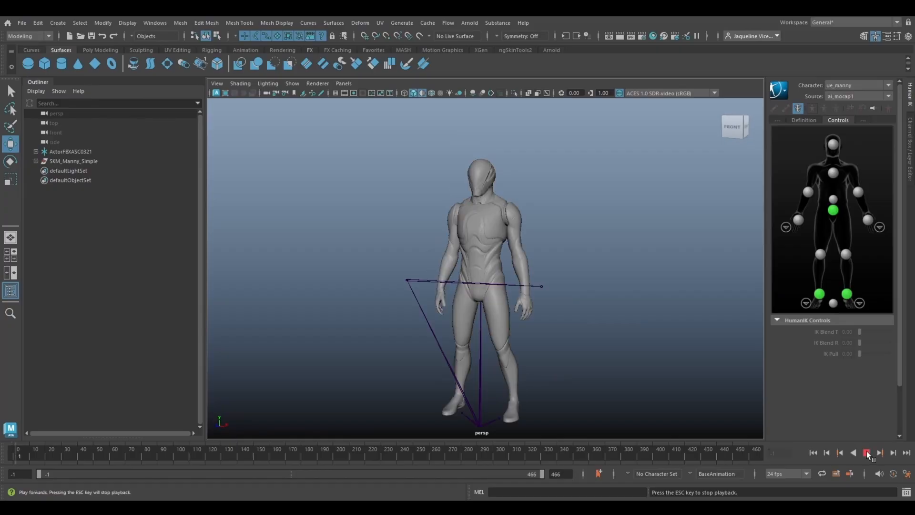
alt+drag(534, 372, 492, 368)
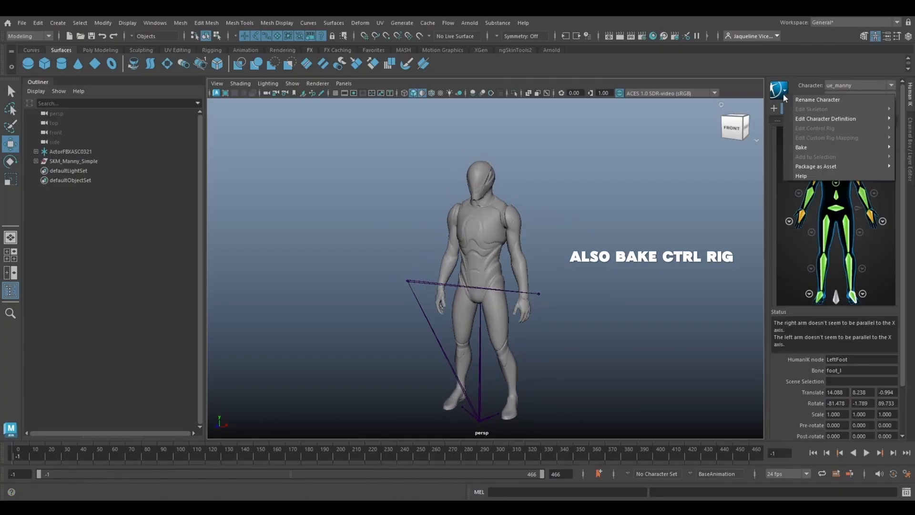
Step: Bake the retargeted animation to the ue_manny skeleton
click(778, 90)
mouse_move(821, 151)
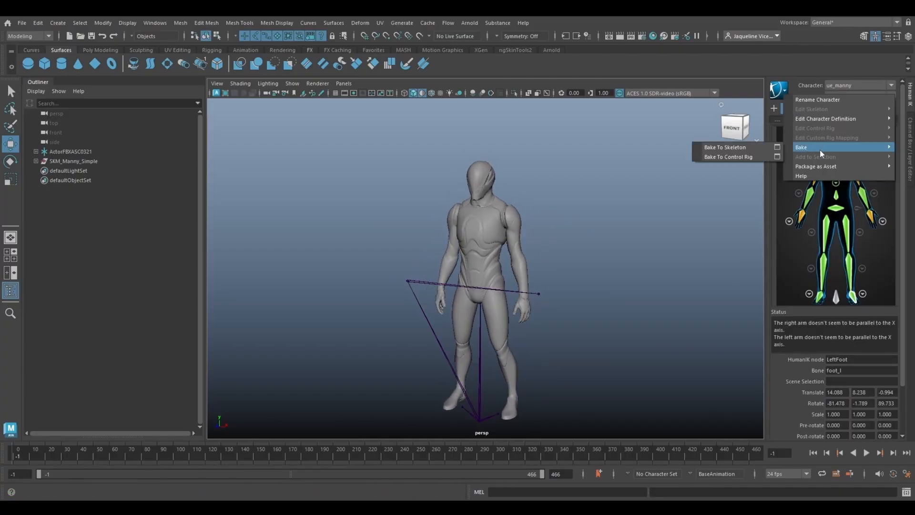
click(726, 148)
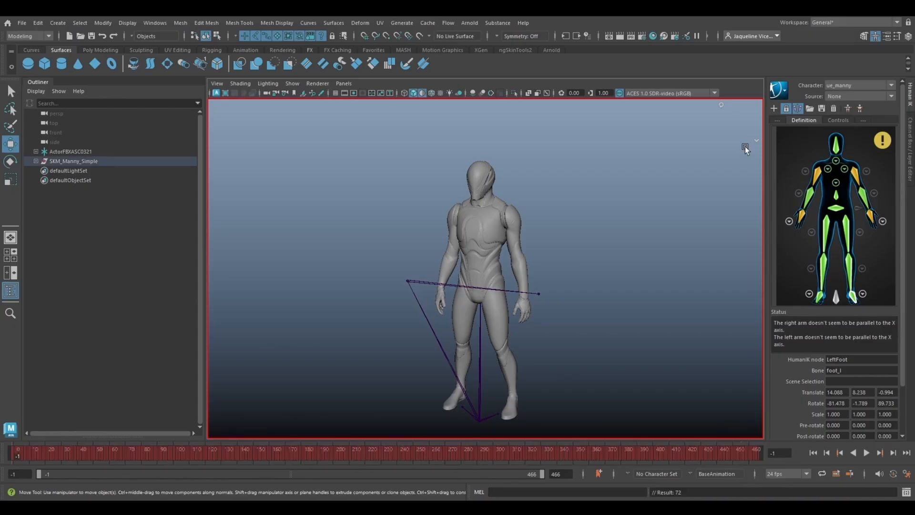
Step: Check the baked keys on the Manny joints and review the baked motion across the timeline
shift+click(36, 161)
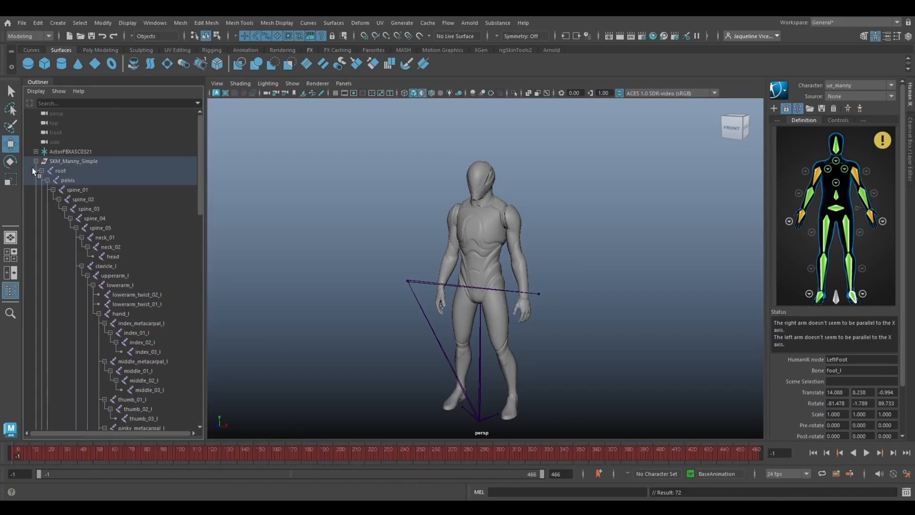
click(68, 180)
click(127, 238)
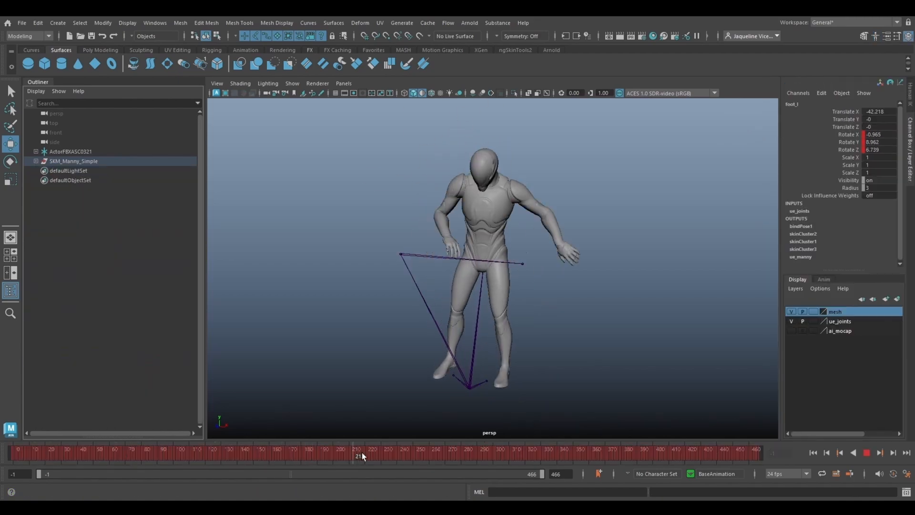
mouse_move(339, 459)
mouse_down()
mouse_move(304, 462)
mouse_move(737, 464)
mouse_up()
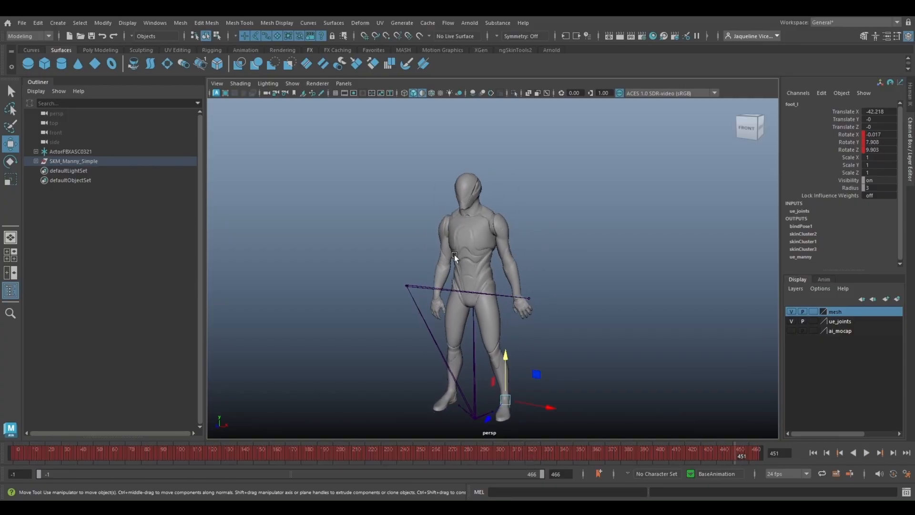
scroll(456, 258, up, 2)
alt+middle_drag(482, 301, 489, 272)
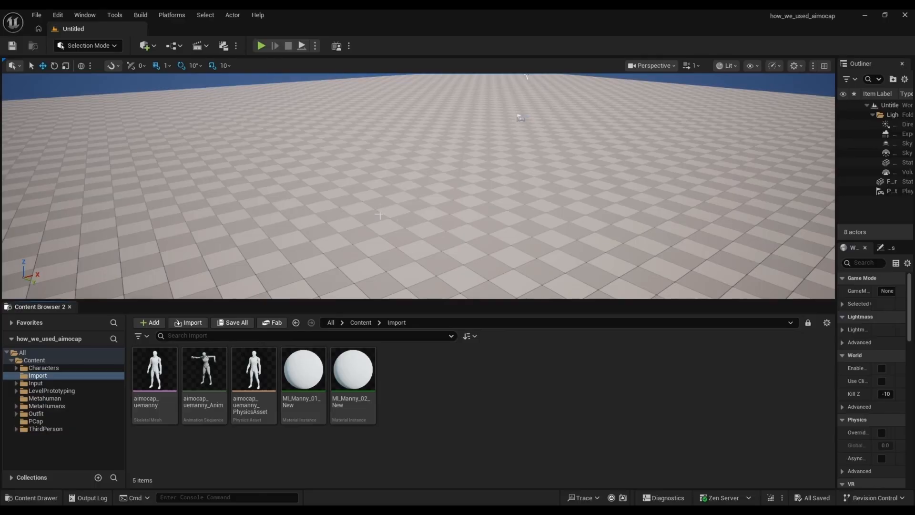
Step: Switch to Unreal Editor and open the aimocap_uemanny_Anim animation sequence from the Import folder
right_drag(438, 238, 468, 247)
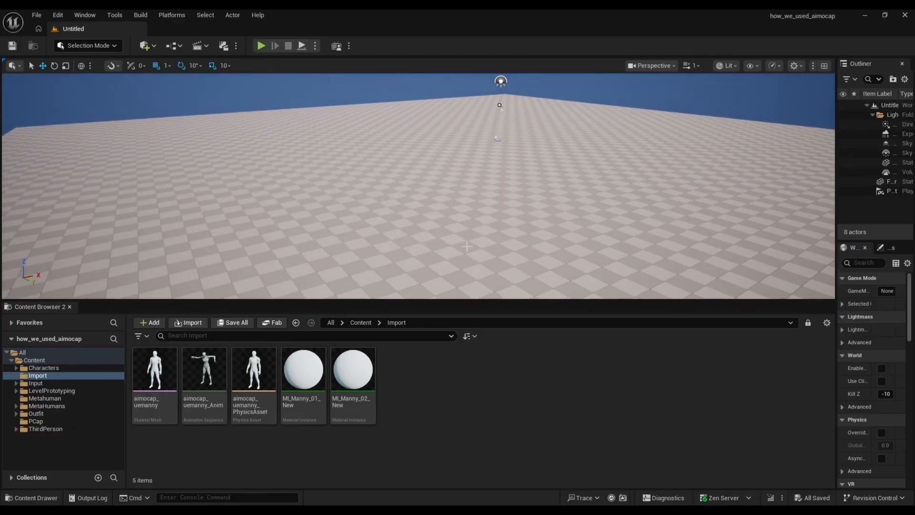
click(203, 400)
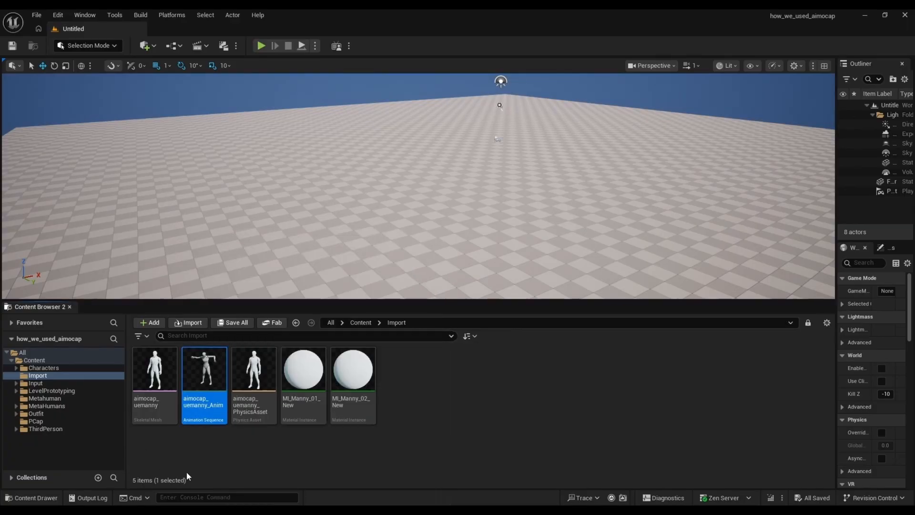
double_click(204, 370)
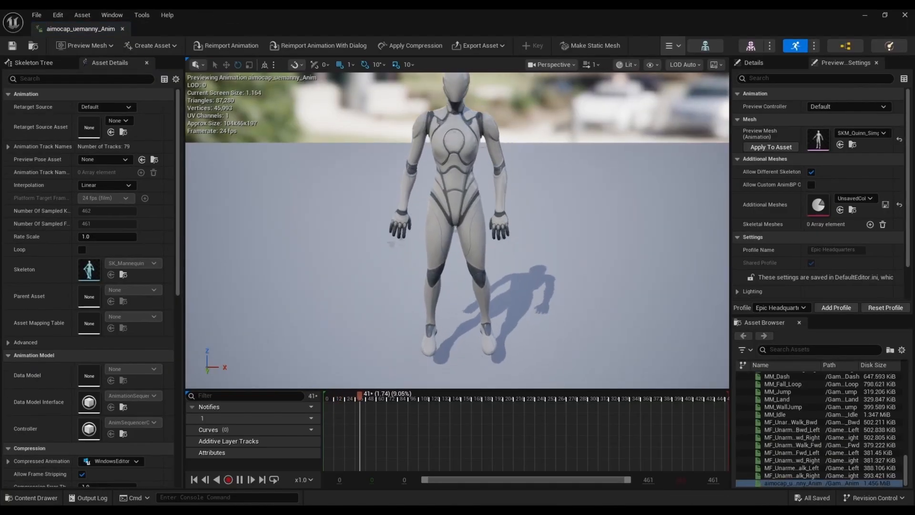
Step: Preview the animation on the aimocap_uemanny mesh and switch the preview mesh back to SKM_Quinn_Simple
scroll(411, 261, down, 2)
alt+drag(411, 261, 428, 257)
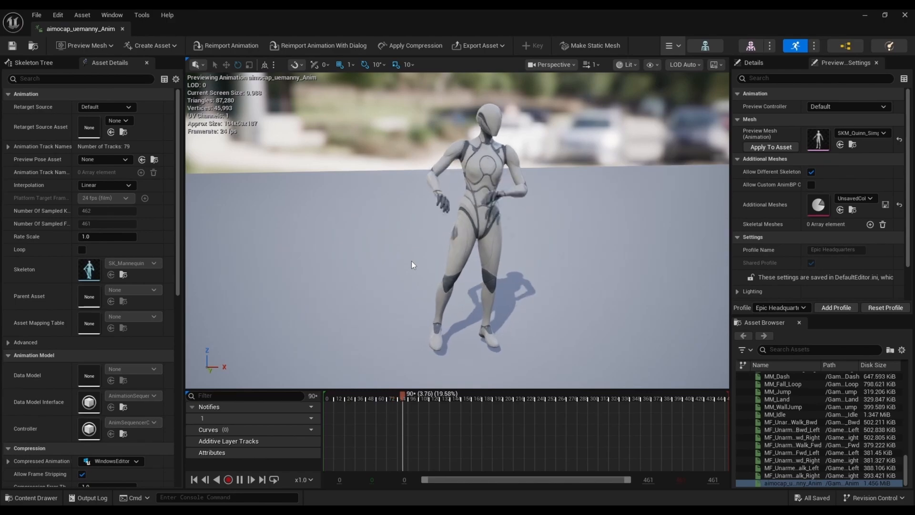
click(852, 133)
click(843, 263)
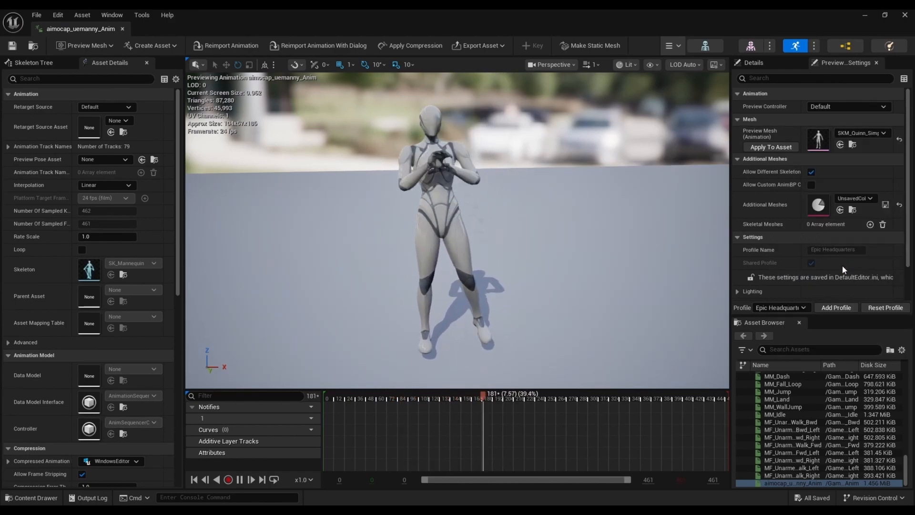
click(862, 133)
click(853, 240)
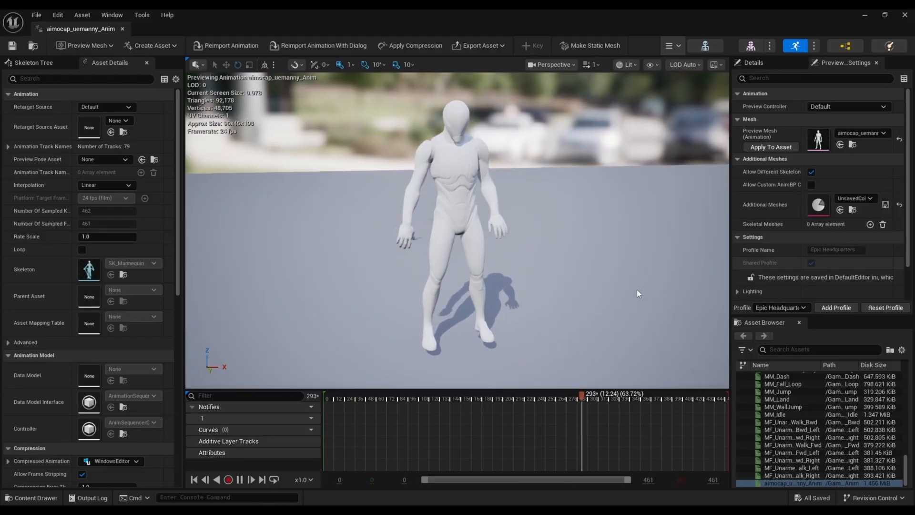
click(862, 133)
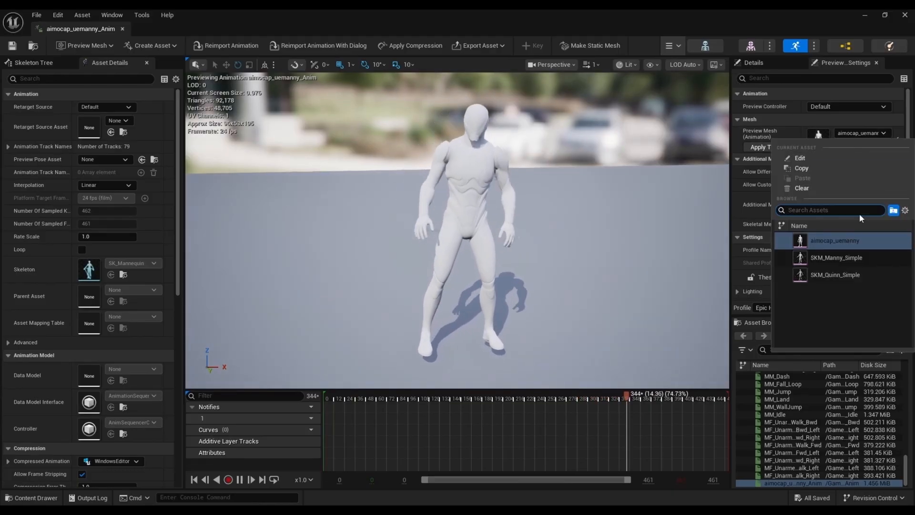
click(830, 275)
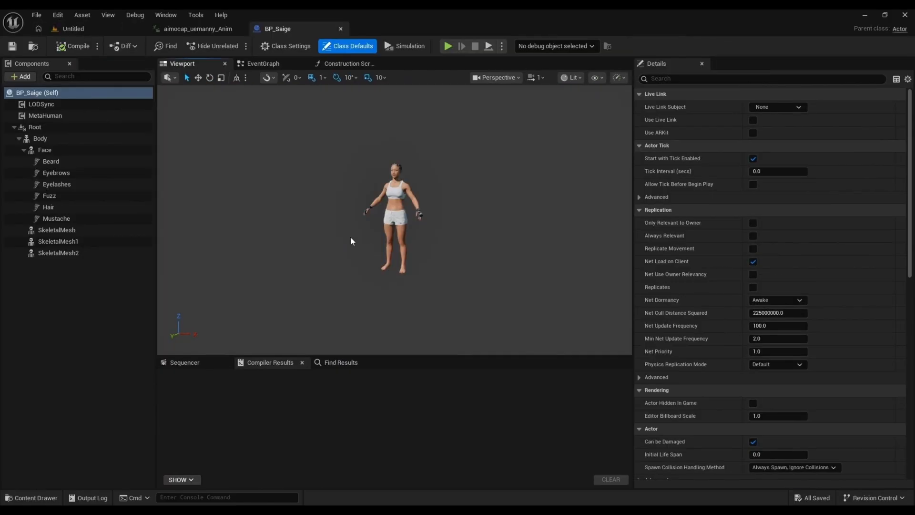
Step: Examine the BP_Saige MetaHuman character in its Blueprint viewport from several angles and distances
drag(351, 237, 387, 240)
scroll(393, 240, up, 8)
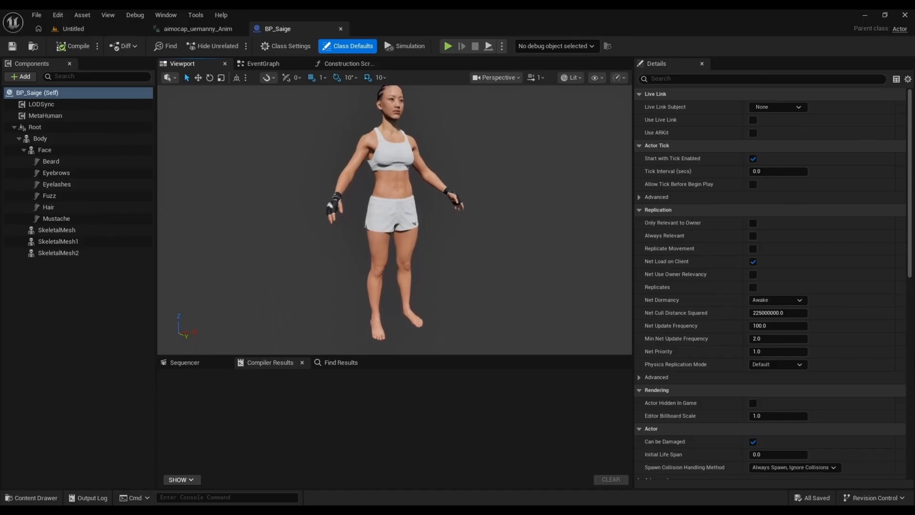
middle_drag(387, 239, 374, 257)
scroll(411, 233, down, 2)
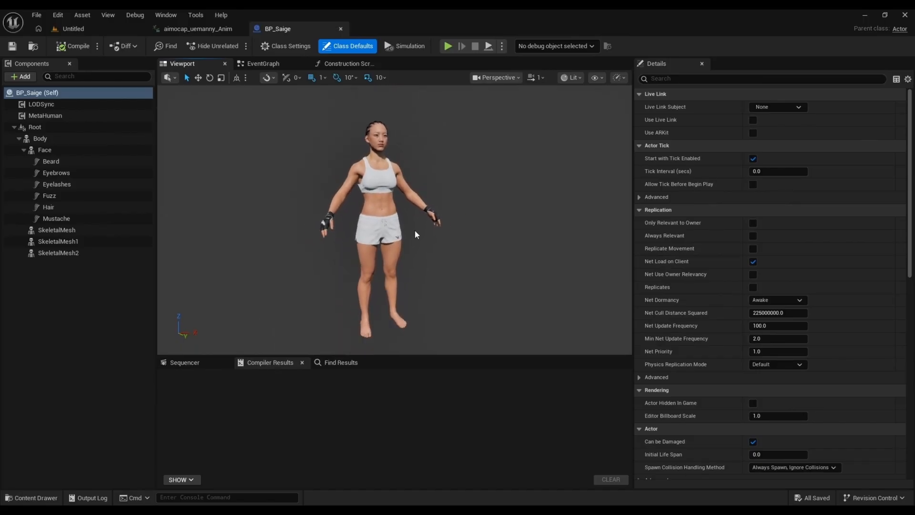
drag(417, 235, 436, 230)
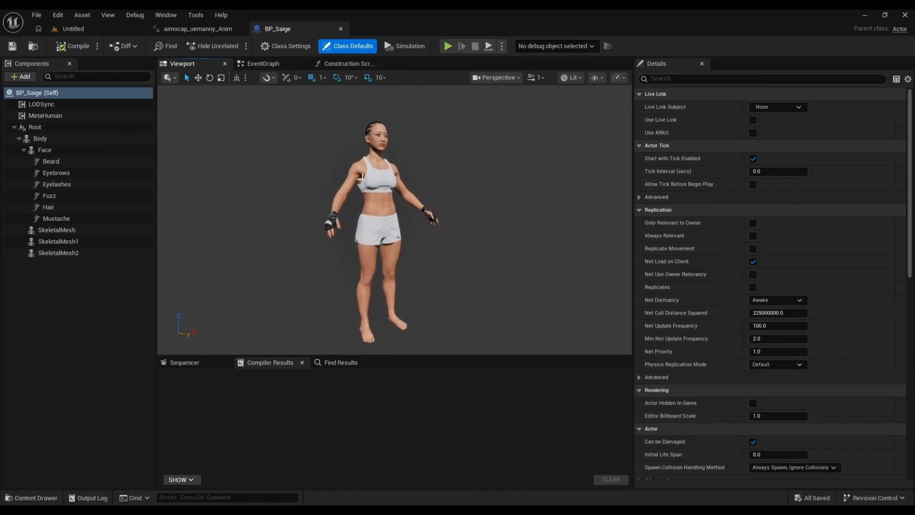
Step: Start retargeting aimocap_uemanny_Anim from the level's Import folder and assign SKM_Saige_BodyMesh as the target skeletal mesh
click(84, 30)
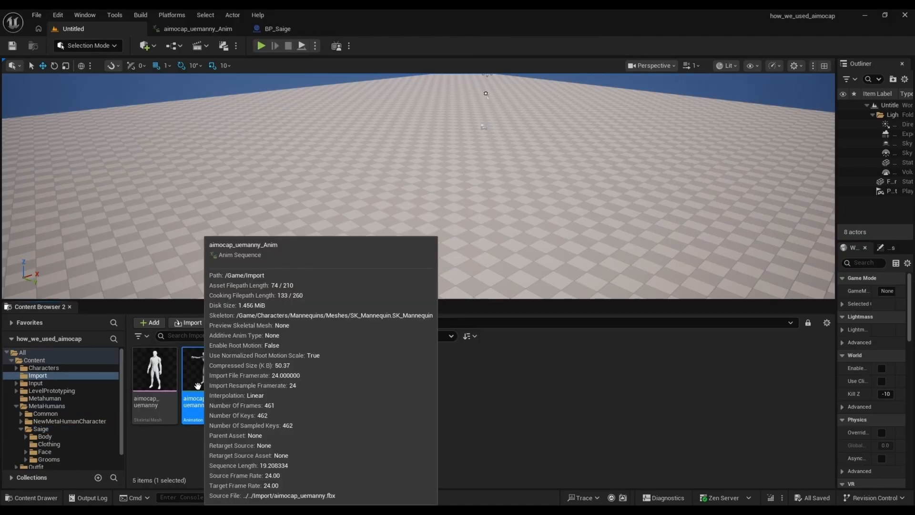
right_click(198, 385)
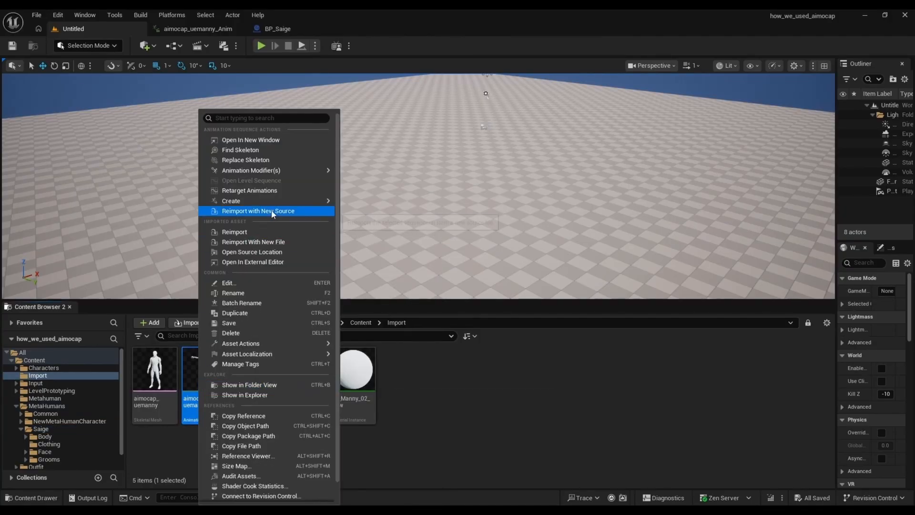
click(266, 190)
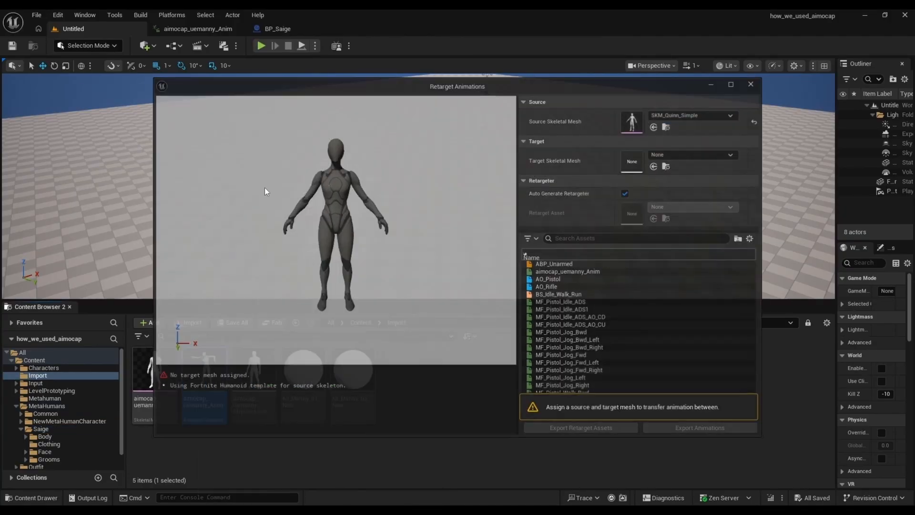
drag(419, 86, 375, 81)
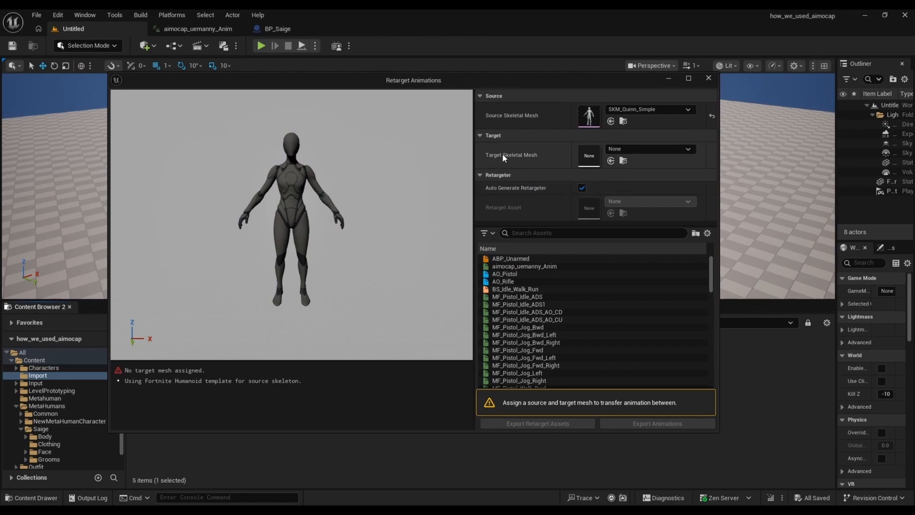
click(637, 149)
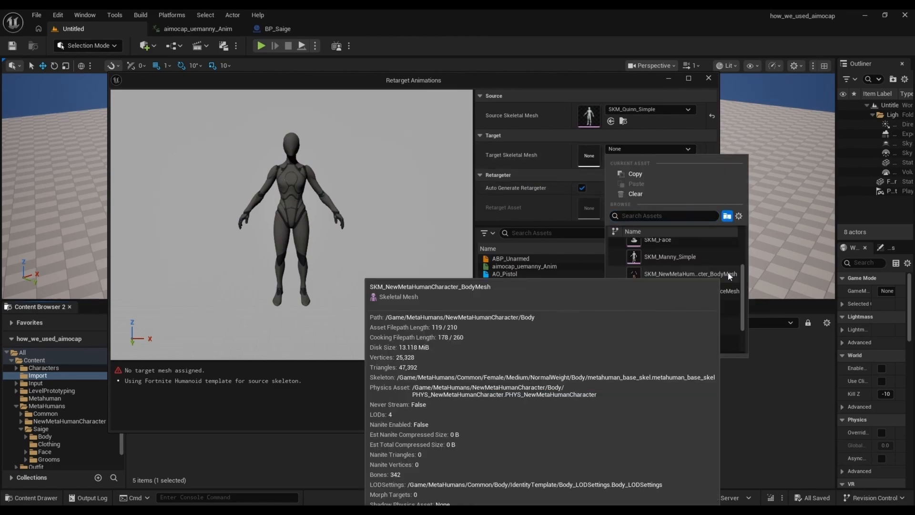
scroll(691, 295, down, 3)
click(673, 325)
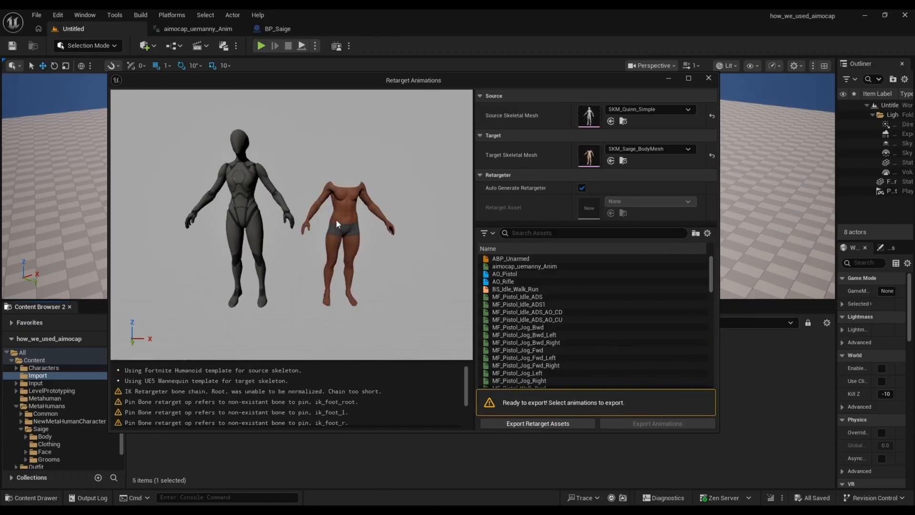
Step: Choose aimocap_uemanny_Anim for animation export and set the new asset prefix to mocap_transfer_
click(533, 266)
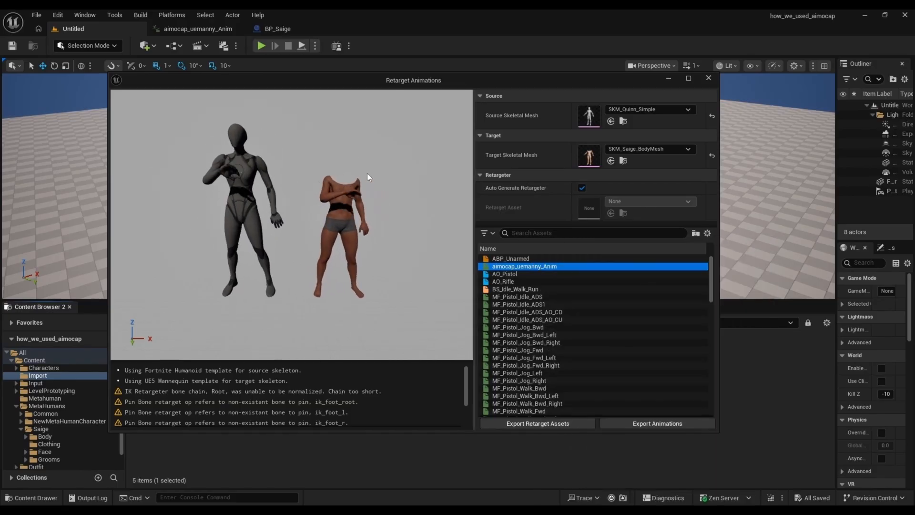
click(623, 422)
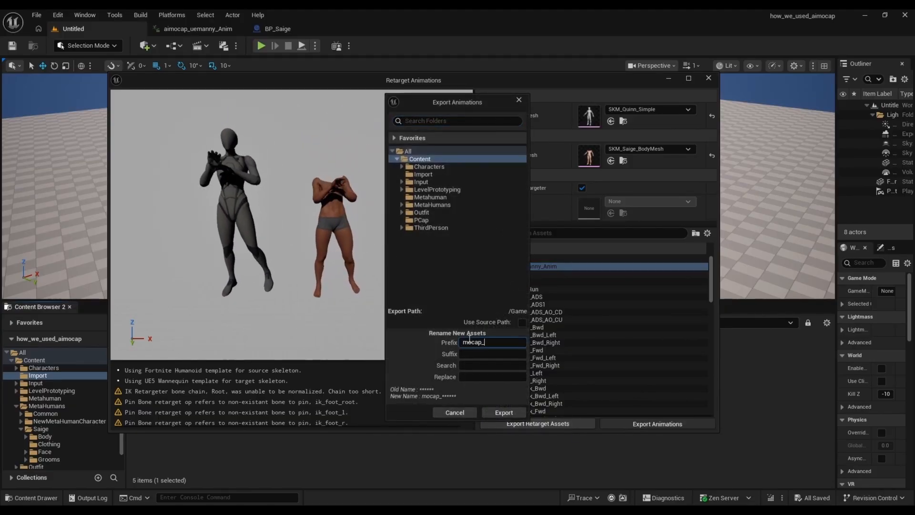
text(transfer_)
Step: Create an Animation folder, place it directly under Content and export the retargeted animation into it
click(423, 174)
right_click(418, 250)
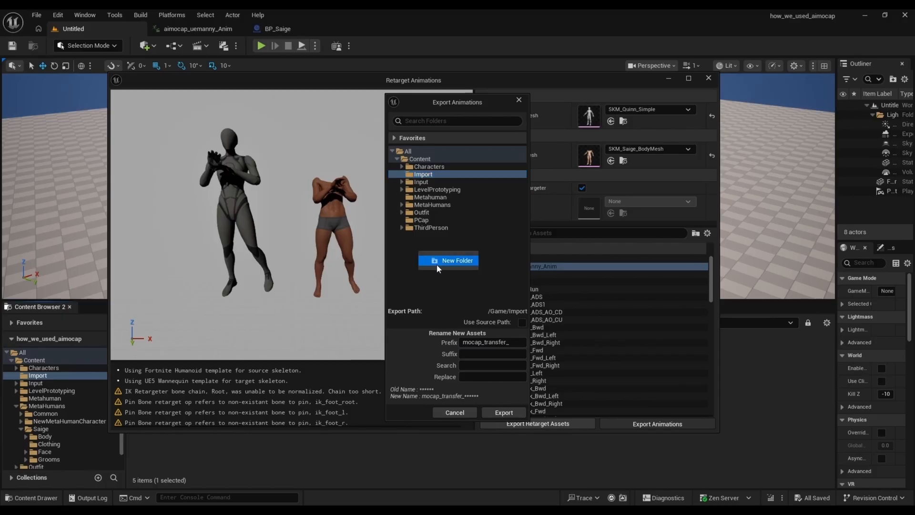
click(438, 263)
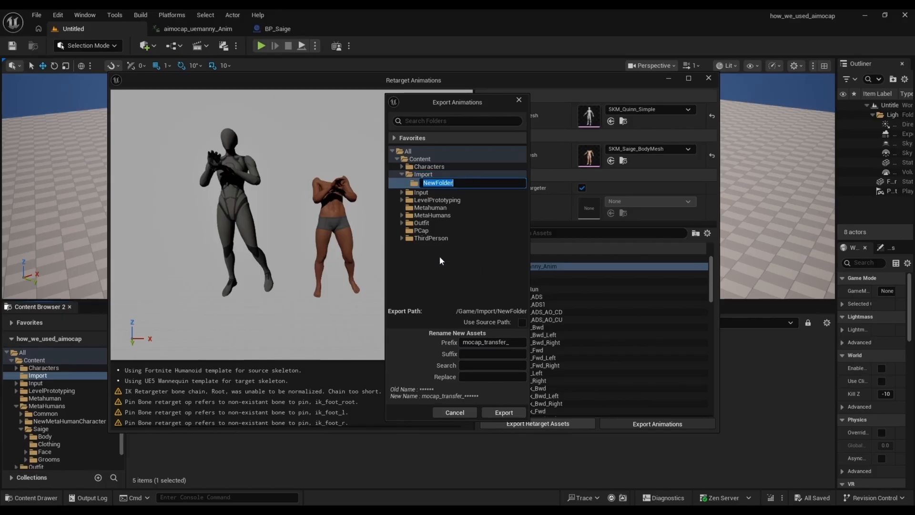
text(Animation)
key(Return)
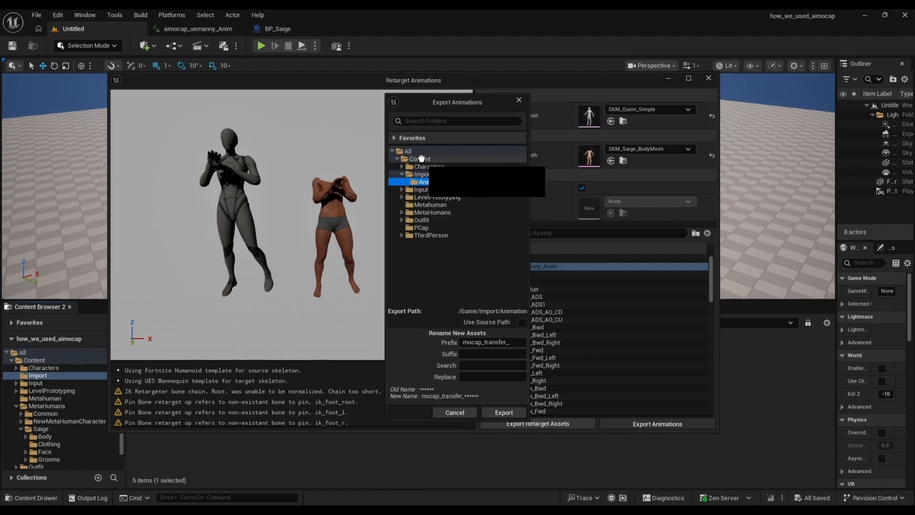
drag(421, 159, 421, 158)
click(444, 180)
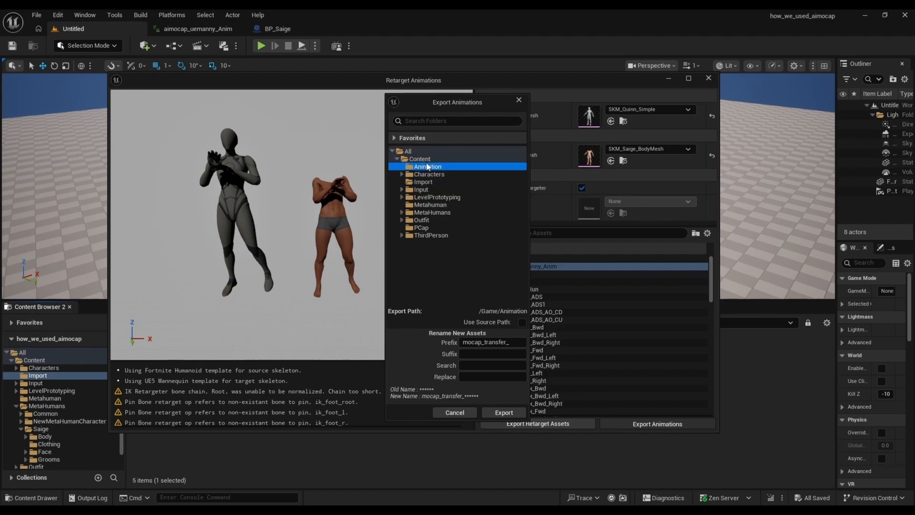
click(486, 413)
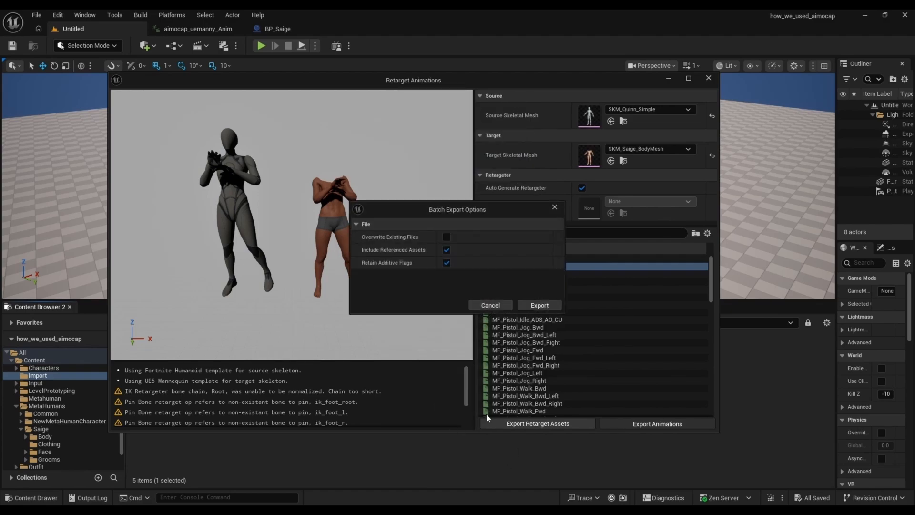
click(524, 305)
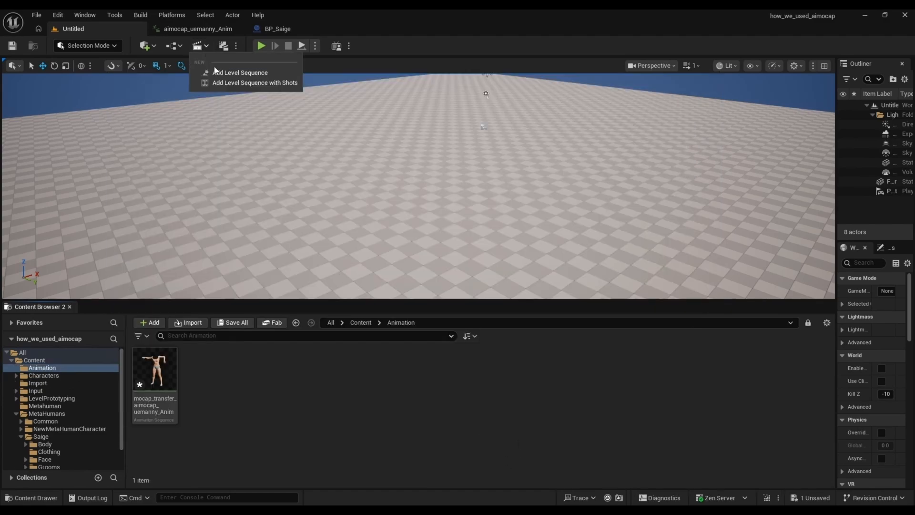
Step: Add BP_Saige to the animation_warmup sequence and extend the timeline to frame 600, with playback ending at about frame 535
click(213, 75)
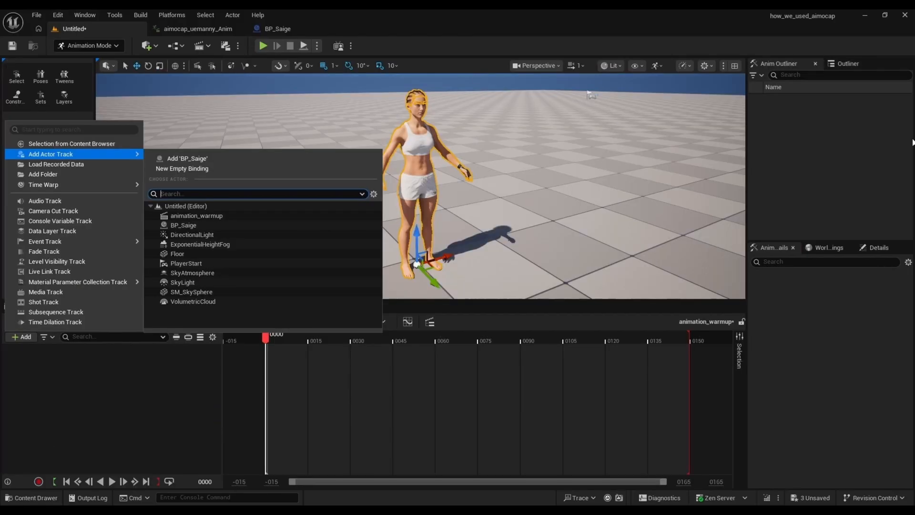
click(214, 224)
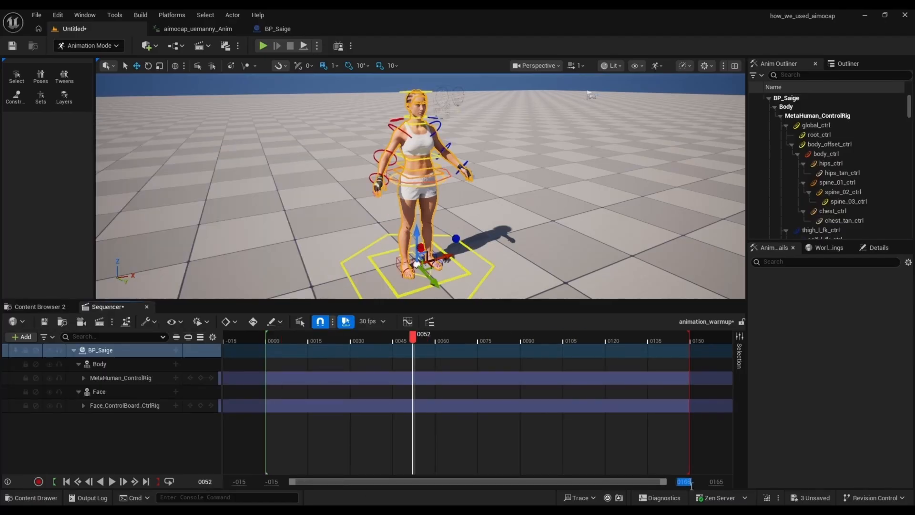
text(600)
key(Return)
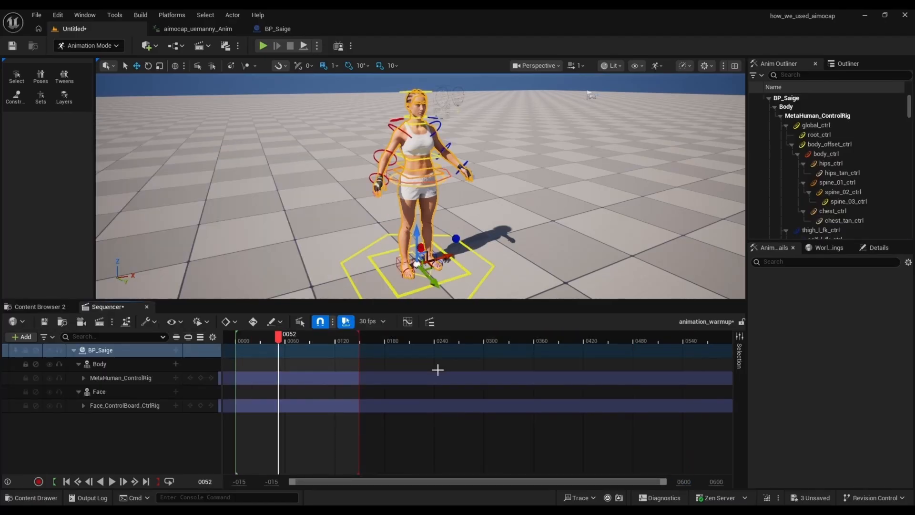
mouse_move(359, 337)
mouse_down()
mouse_move(661, 375)
mouse_move(678, 368)
mouse_up()
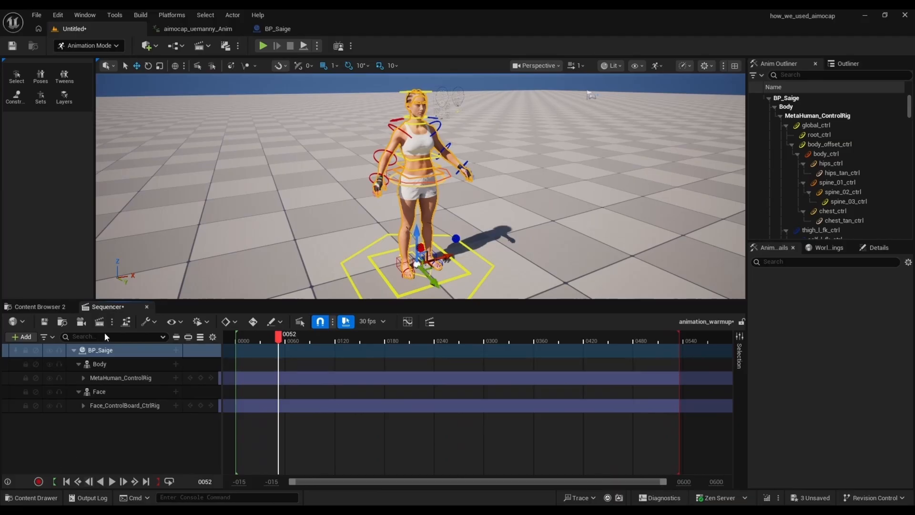
click(110, 364)
click(110, 365)
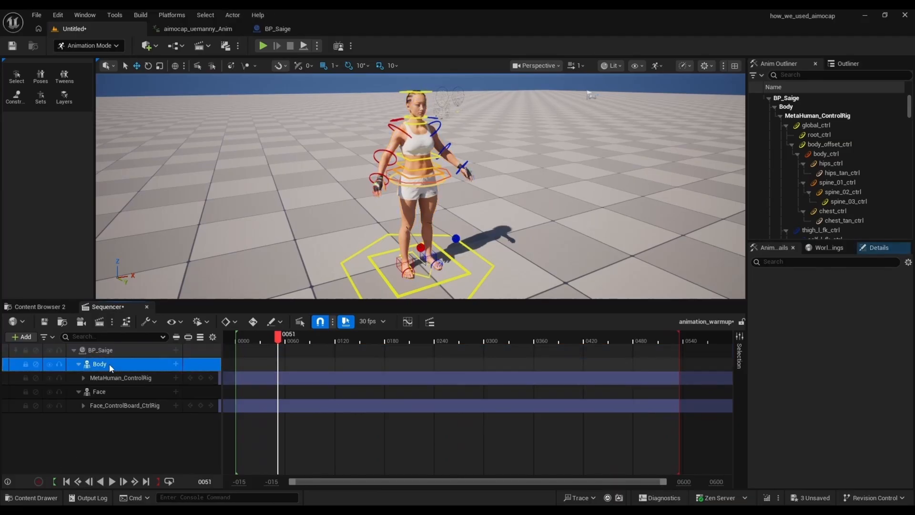
click(176, 363)
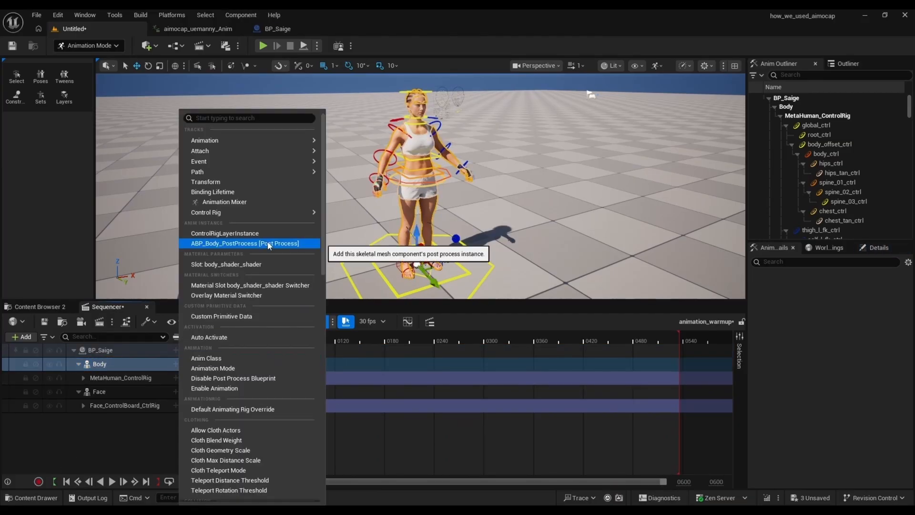
mouse_move(270, 143)
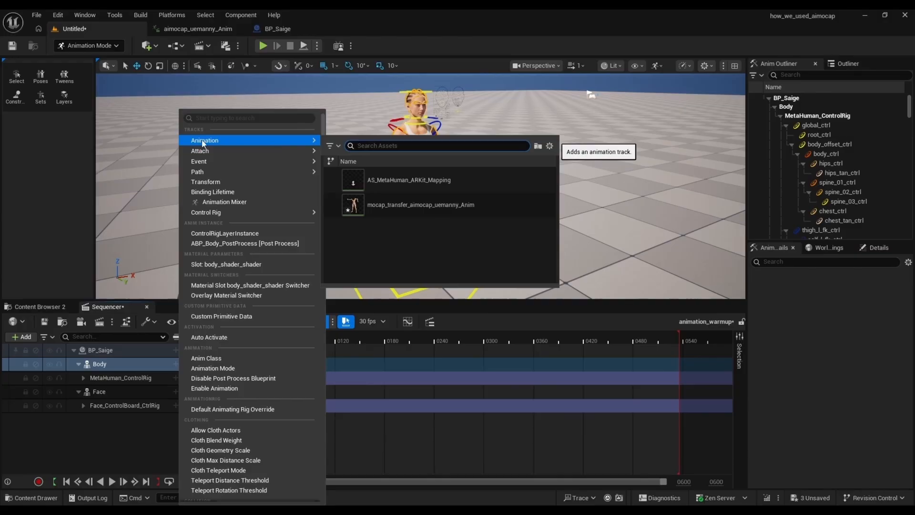
click(394, 205)
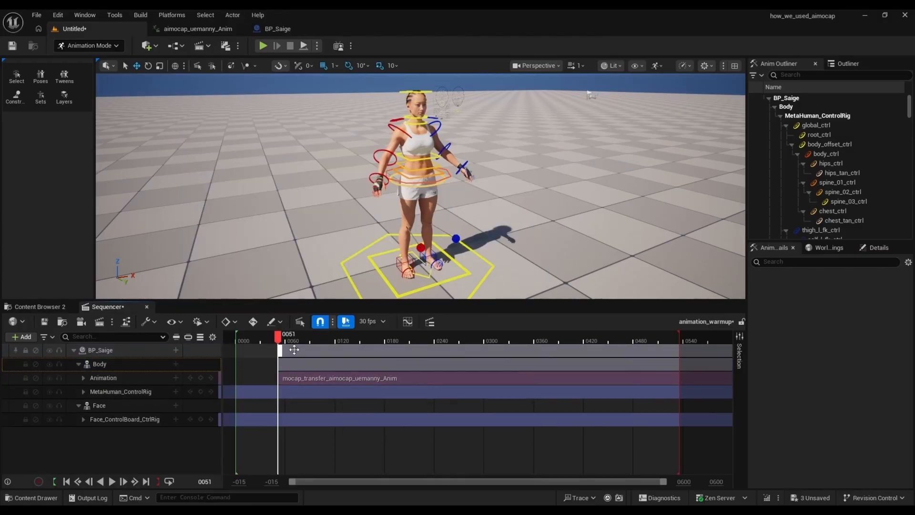
key(ctrl+z)
Step: Move the playhead to frame 0 and add mocap_transfer_aimocap_uemanny_Anim as an animation on BP_Saige's Body track
drag(278, 339, 236, 356)
right_click(124, 364)
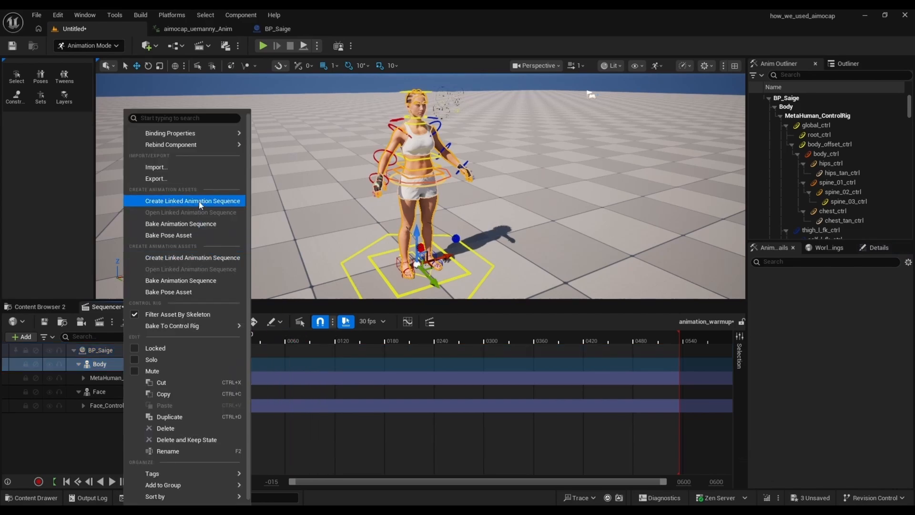
click(76, 451)
click(176, 364)
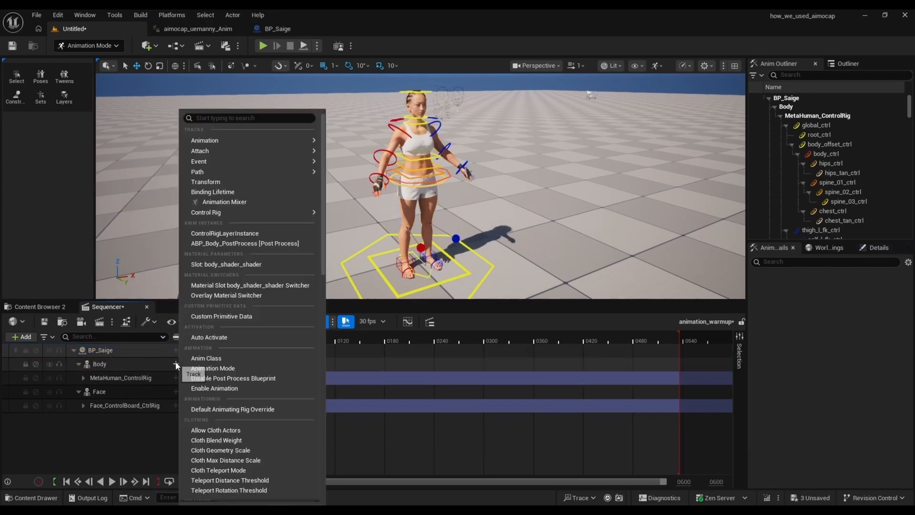
mouse_move(247, 139)
click(420, 205)
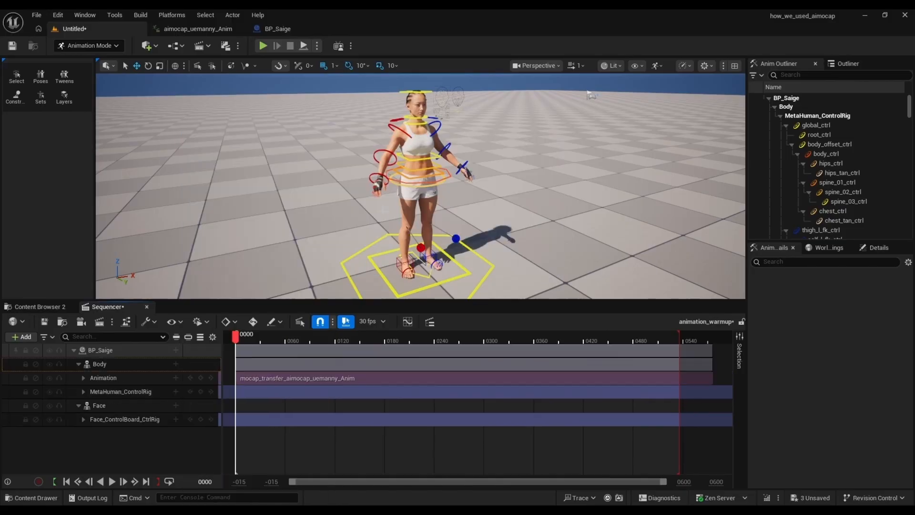
Step: Extend the playback range to the end of the mocap animation clip and save the animation_warmup sequence
drag(680, 337, 717, 376)
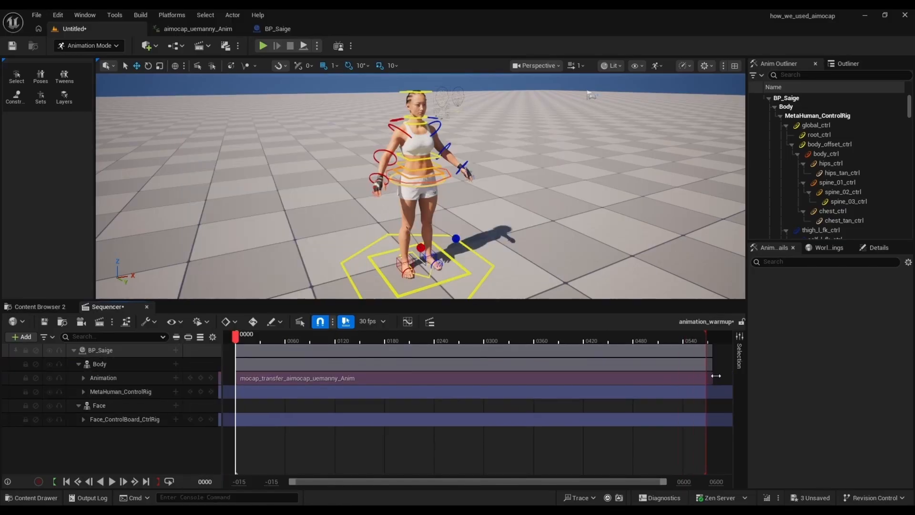
drag(293, 482, 605, 461)
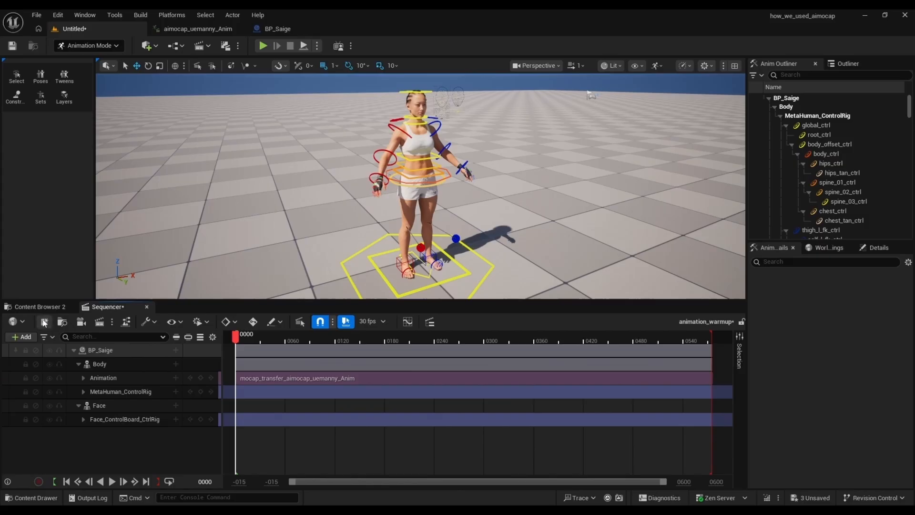
click(44, 322)
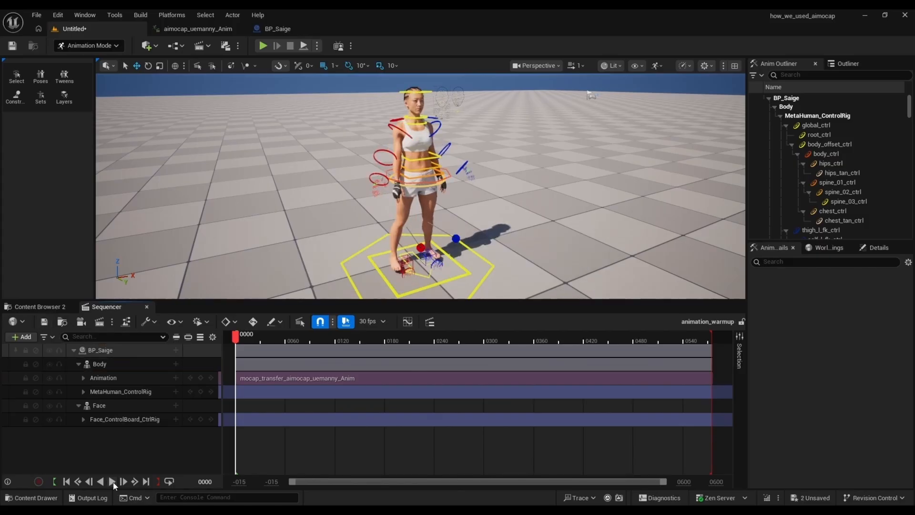
Step: Play back the sequence and examine BP_Saige's mocap motion from a front view
click(113, 482)
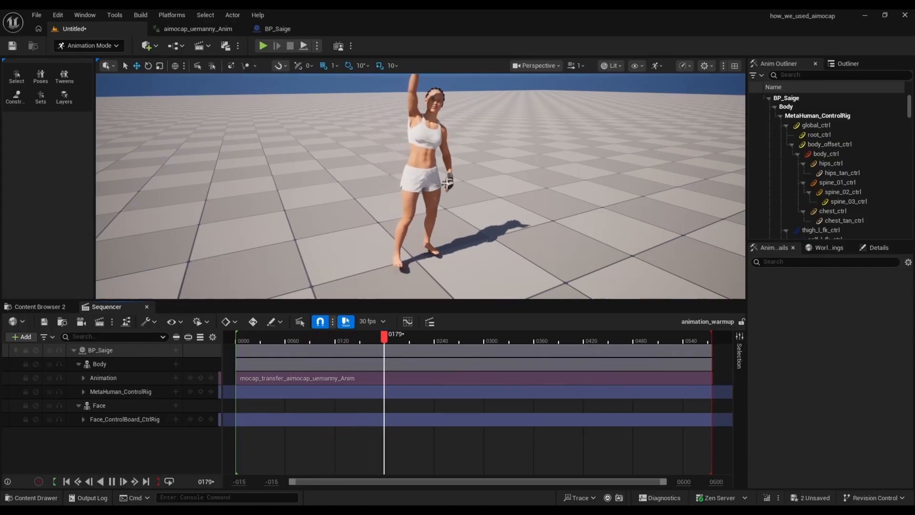
alt+drag(447, 183, 431, 160)
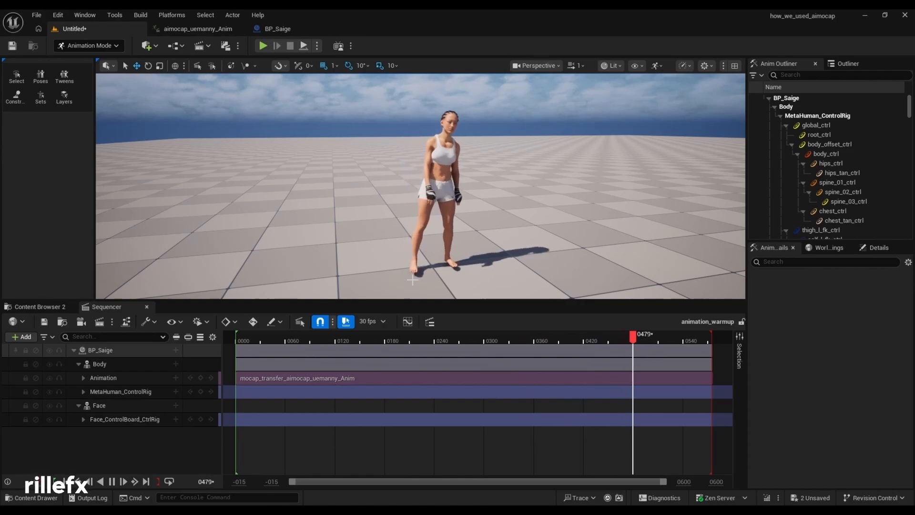
click(112, 482)
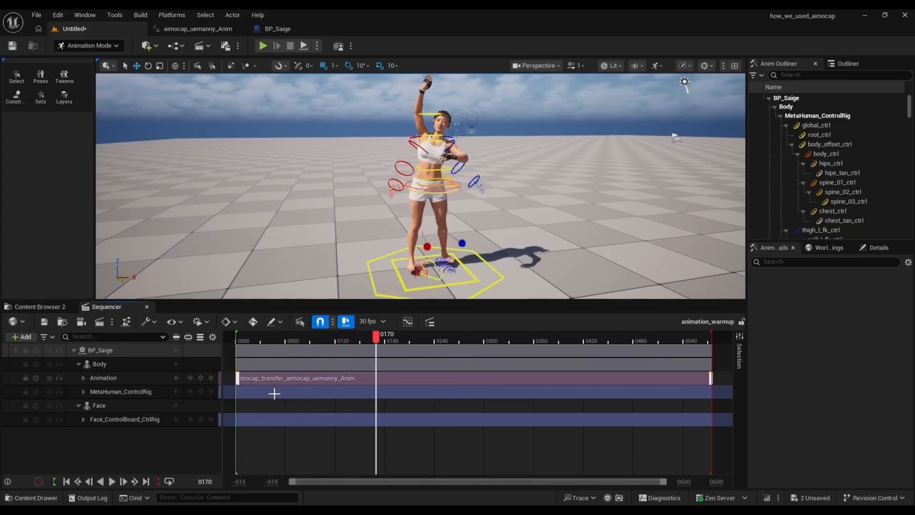
drag(236, 337, 232, 341)
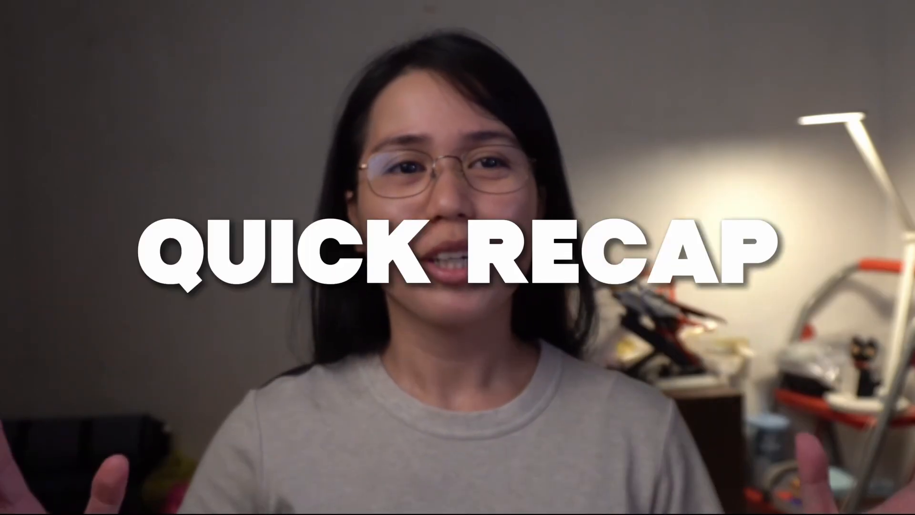